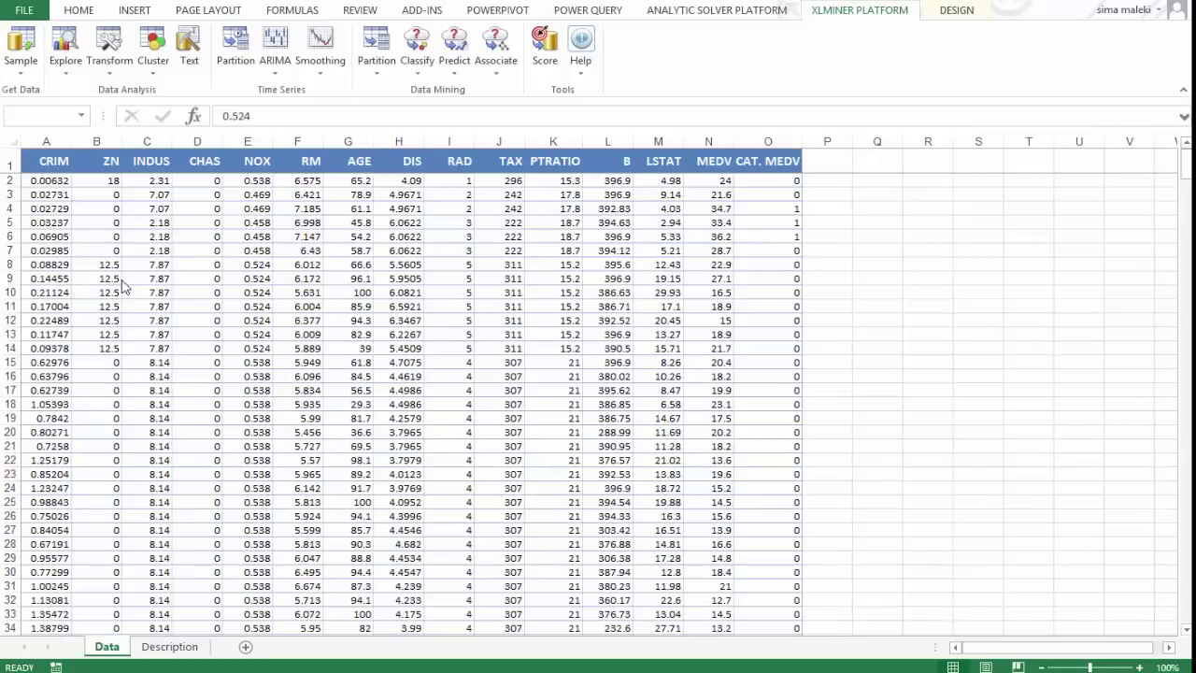
Step: With a housing data cell selected, open Feature Selection from XLMiner's Explore menu
left_click(237, 361)
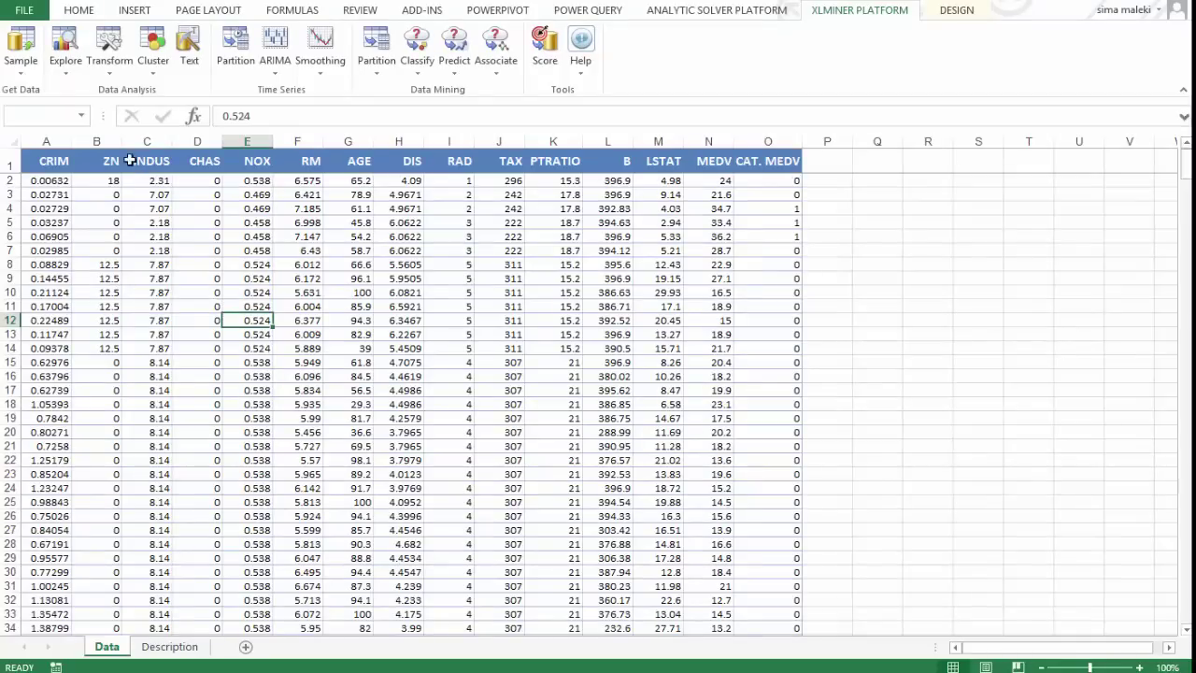
left_click(75, 77)
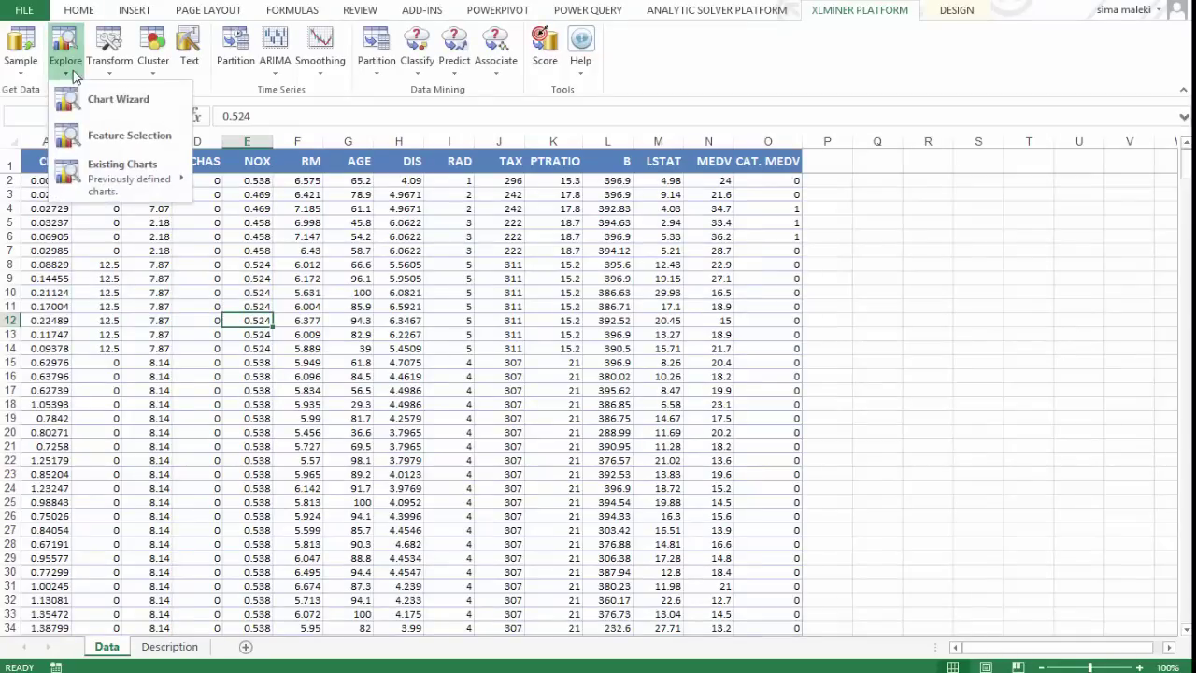
left_click(97, 133)
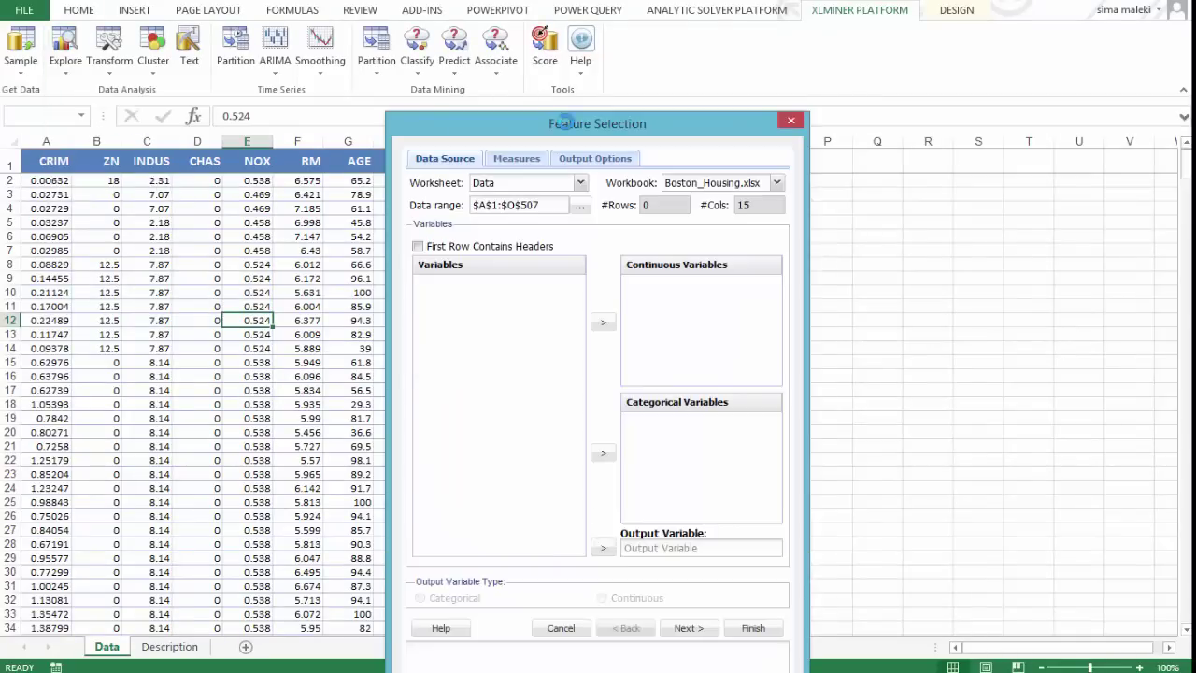
left_click_drag(566, 123, 551, 64)
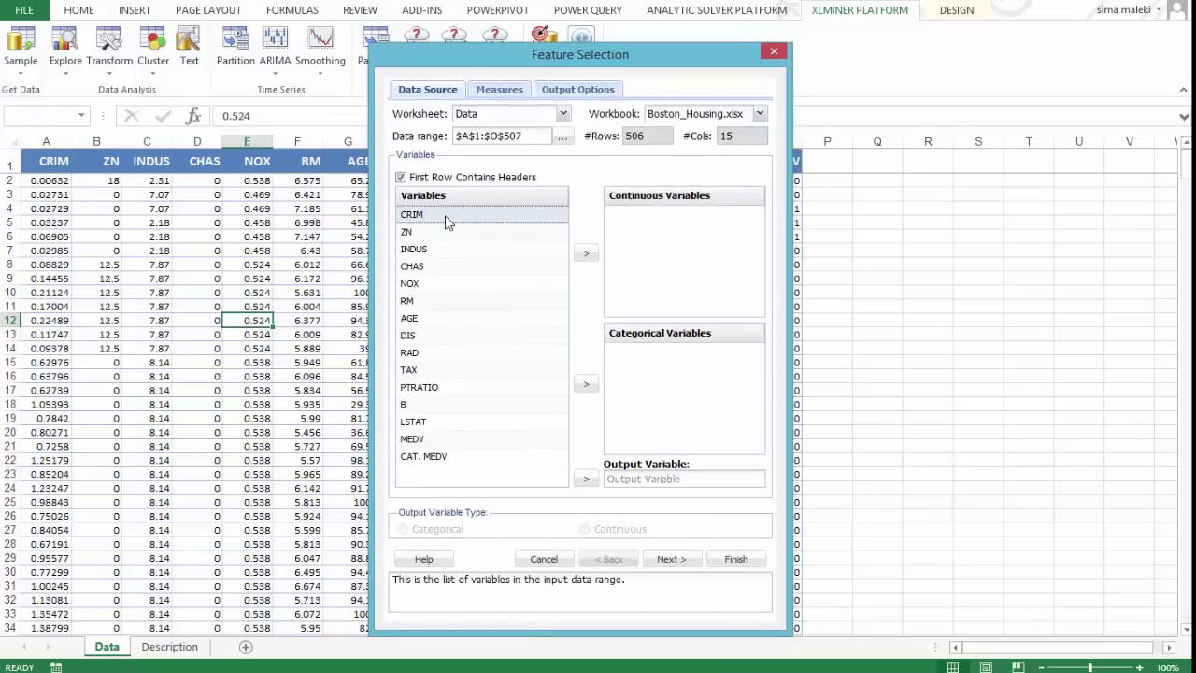
Step: Assign CRIM through LSTAT as continuous variables and MEDV as the output variable
left_click(411, 422, "shift")
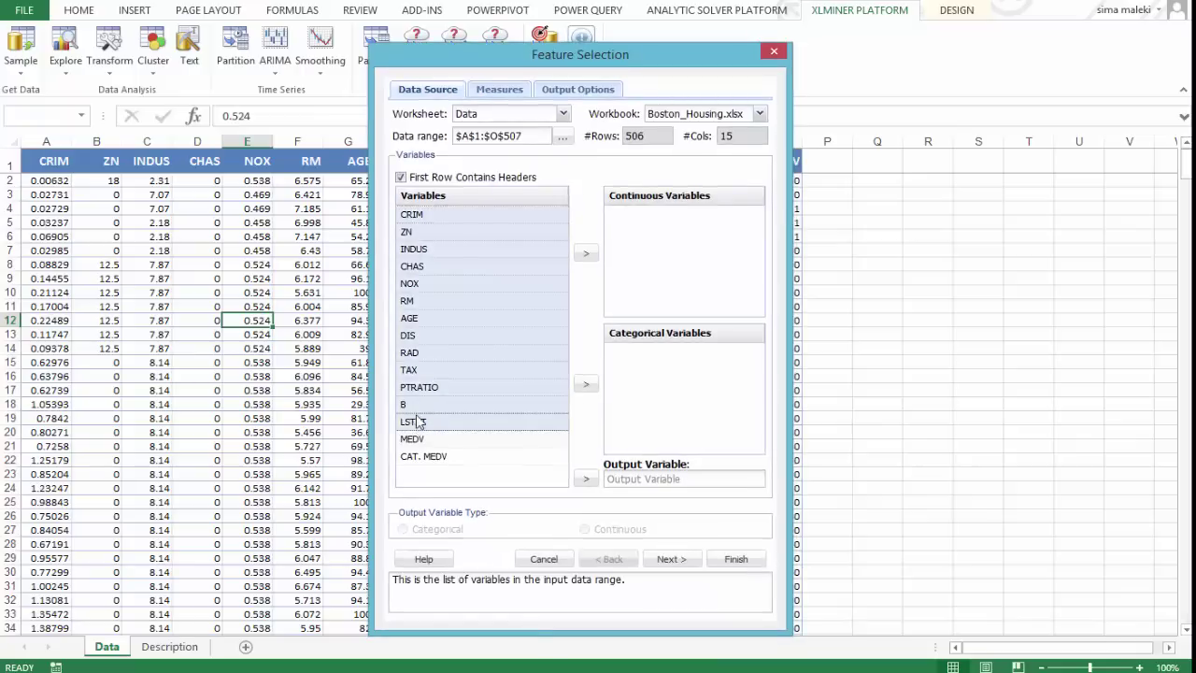
left_click(586, 254)
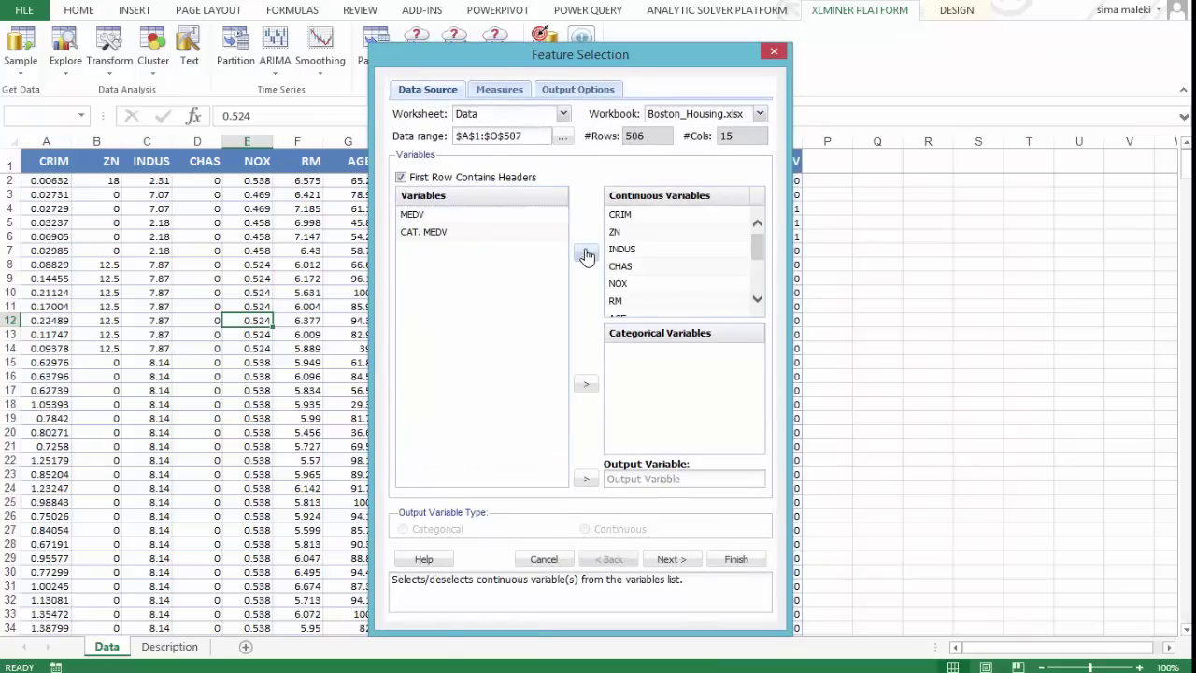
left_click(411, 214)
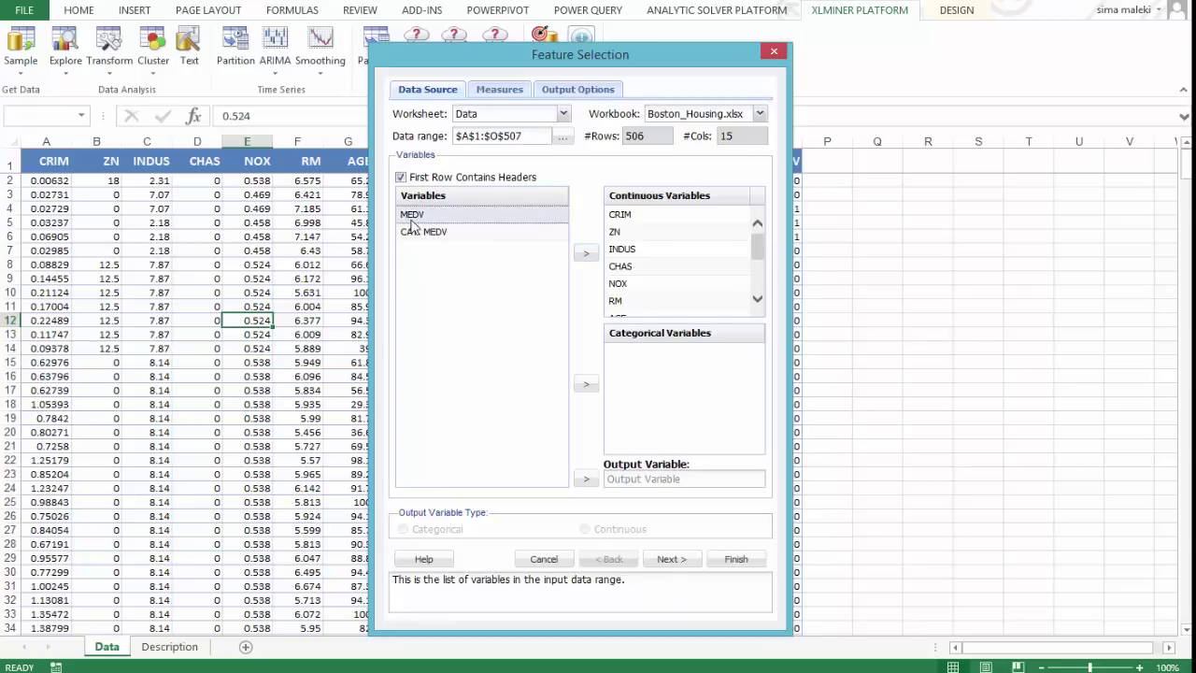
left_click(586, 480)
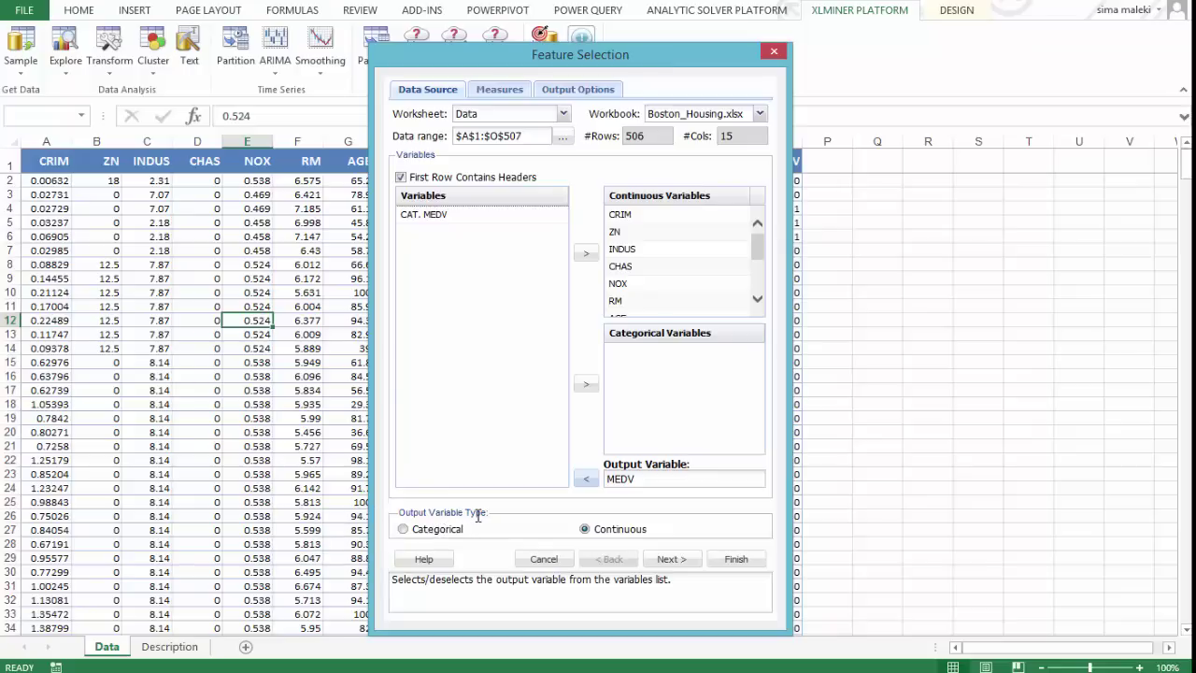
Step: On the Measures page, check Pearson correlation, Spearman rank correlation and Kendall concordance
left_click(658, 559)
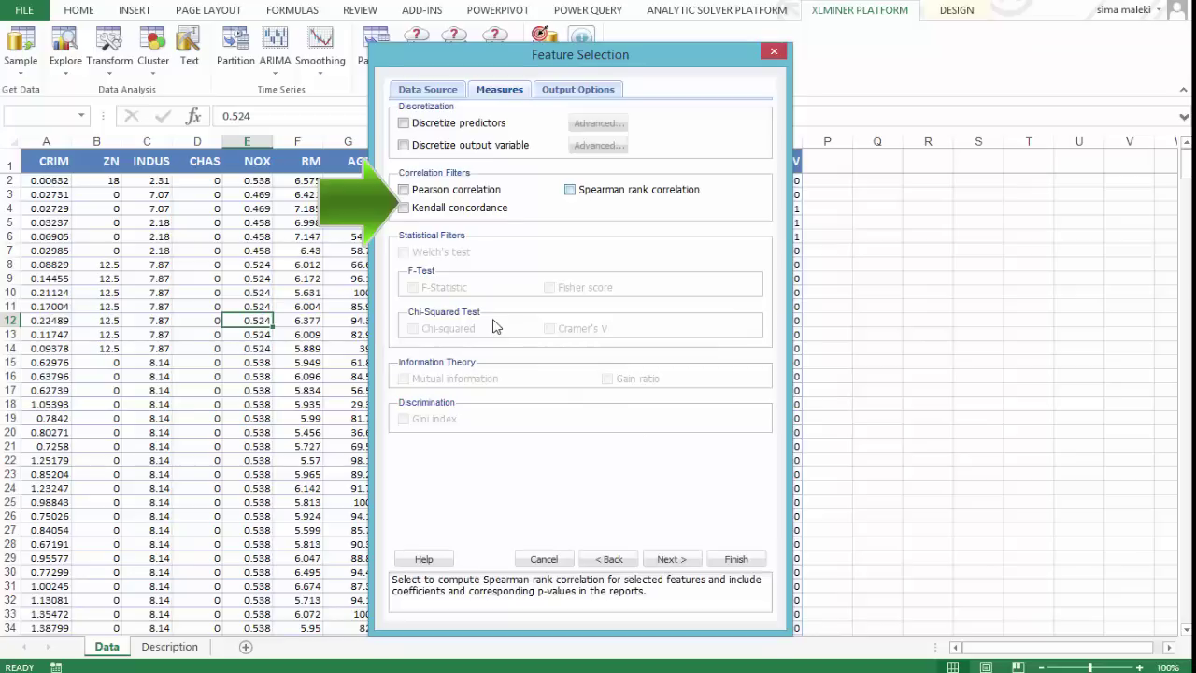
left_click(404, 191)
left_click(570, 189)
left_click(406, 207)
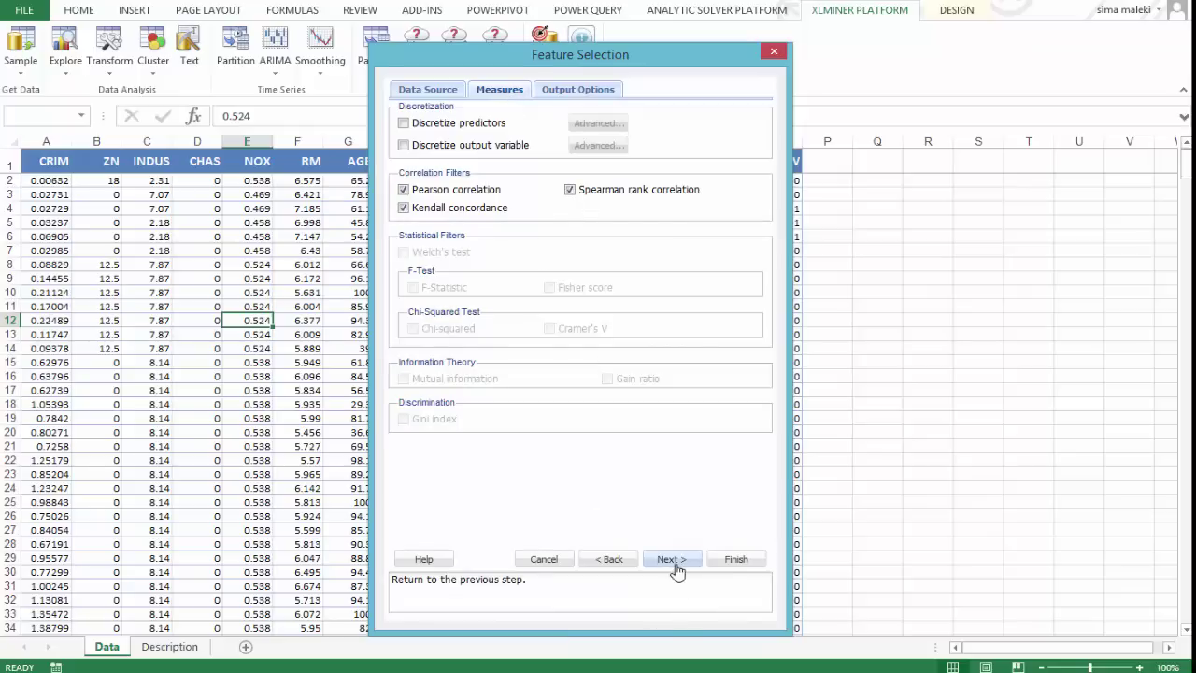
Step: Request a top features table with 5 features and run the feature selection
left_click(565, 93)
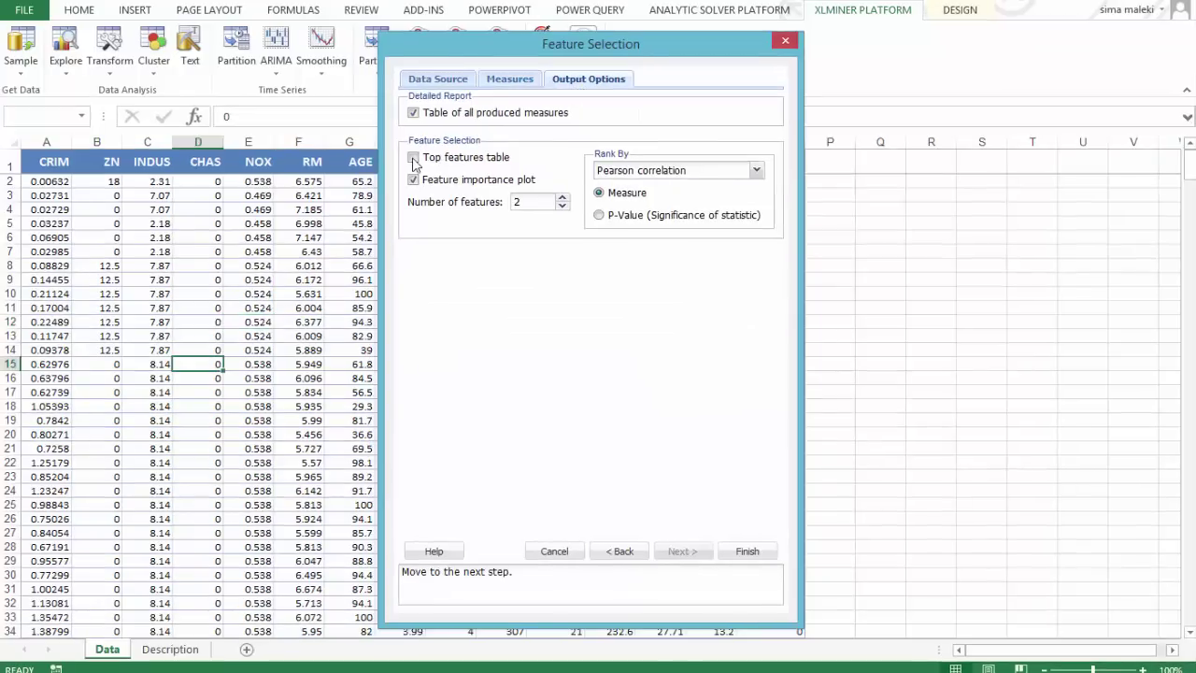
left_click(414, 158)
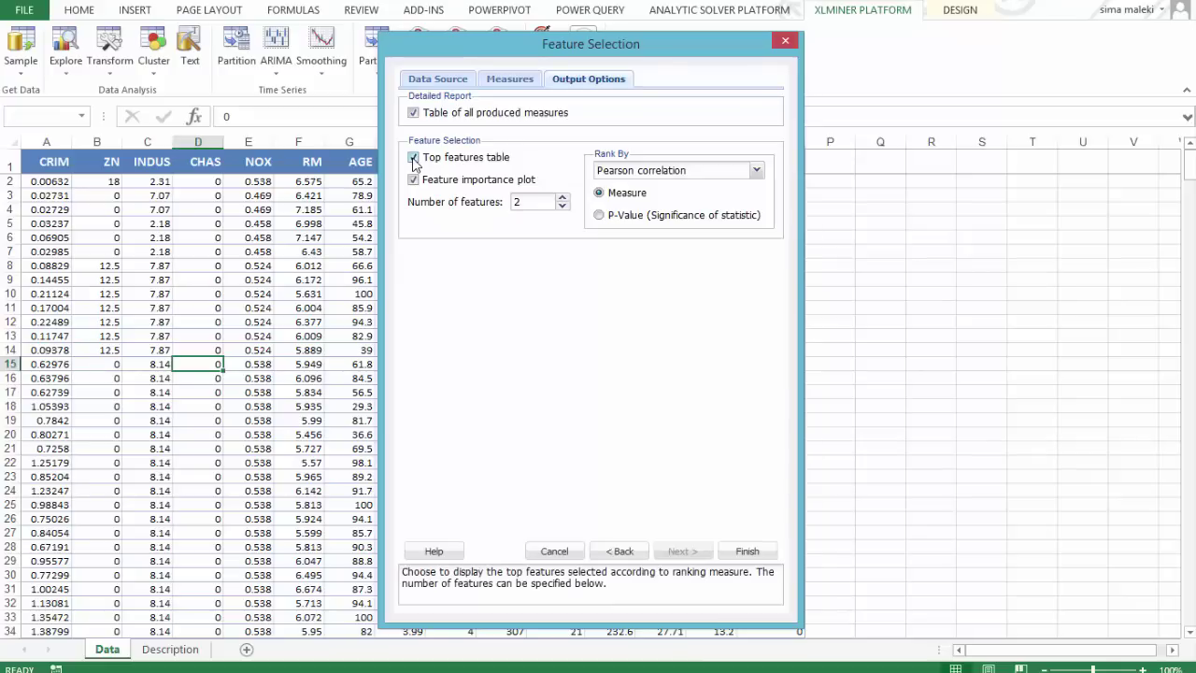
left_click(562, 198)
left_click(562, 198)
left_click(563, 198)
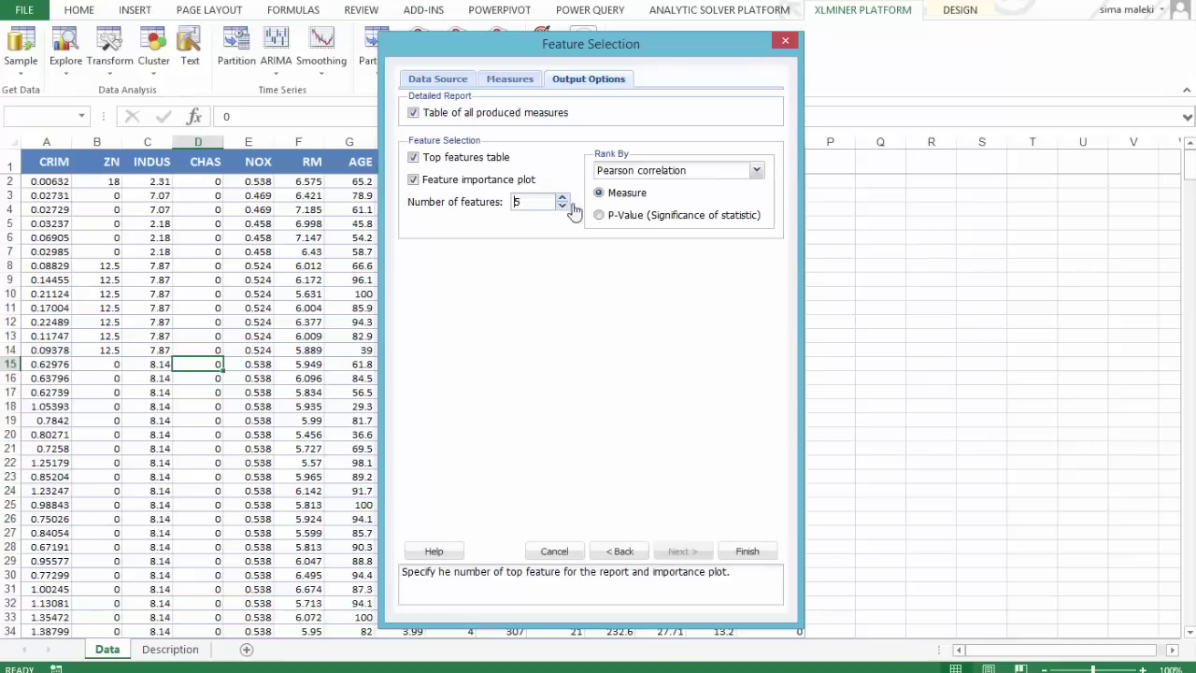
left_click(752, 555)
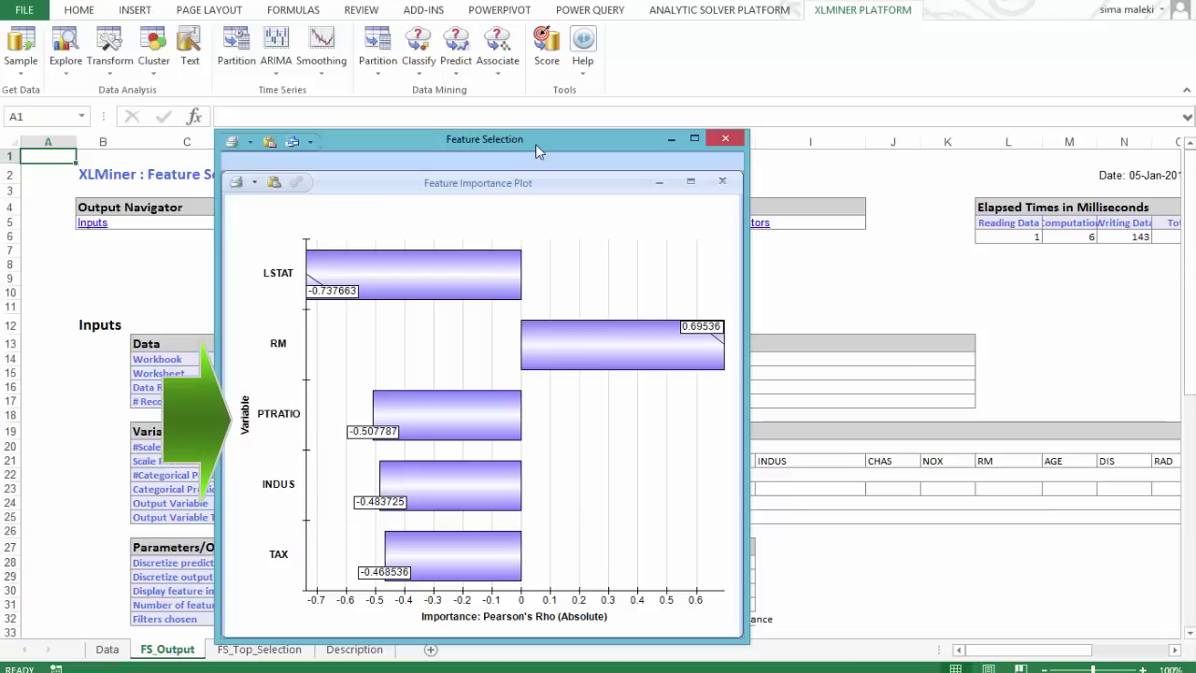
Step: Close the importance chart and view the FS_Top_Selection sheet's five Pearson-ranked predictors
left_click(725, 138)
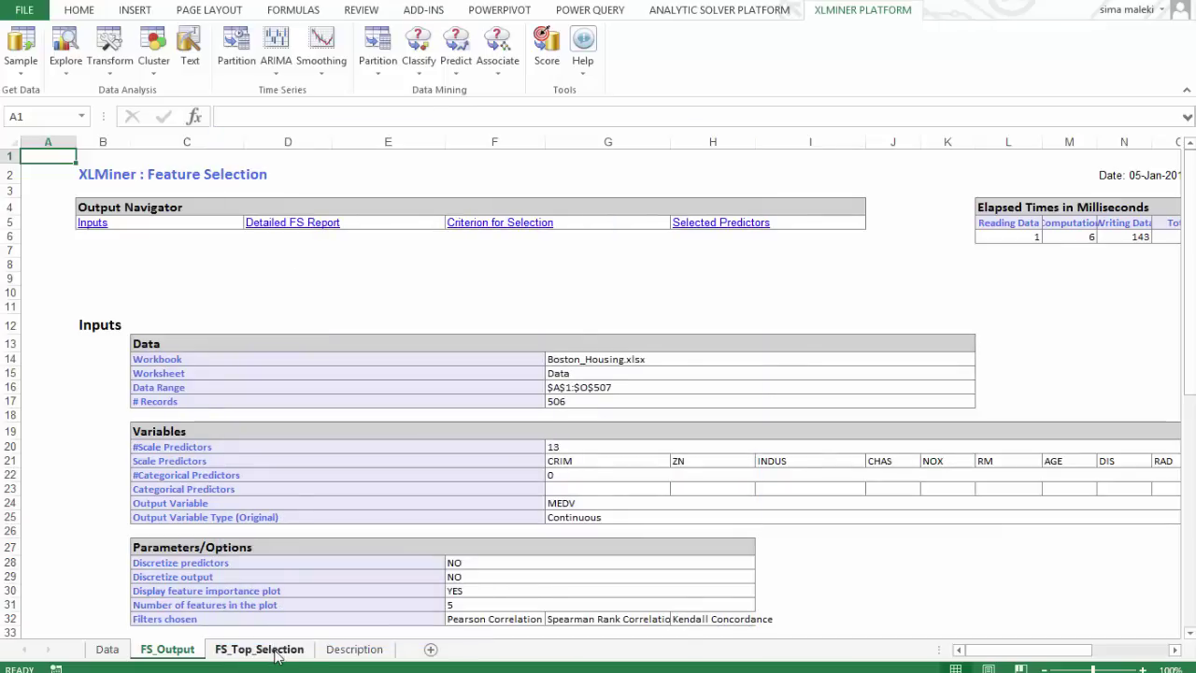
left_click(259, 649)
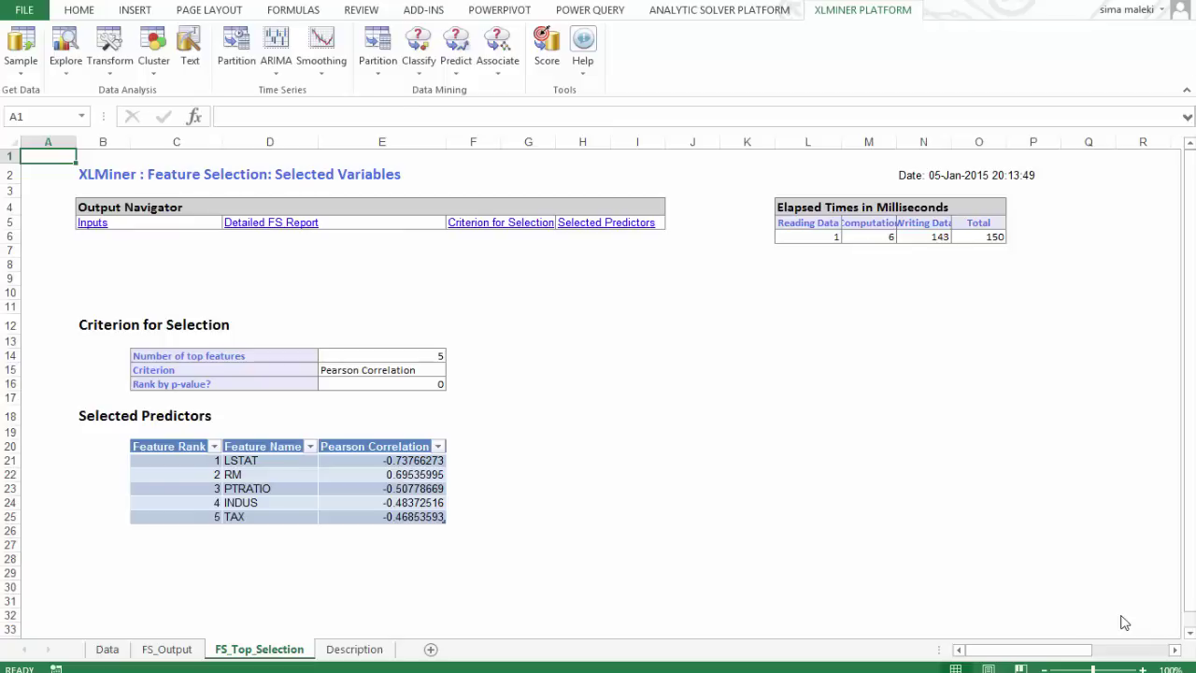
Step: Sort the Detailed FS Report by Pearson p-value, smallest to largest
left_click(241, 232)
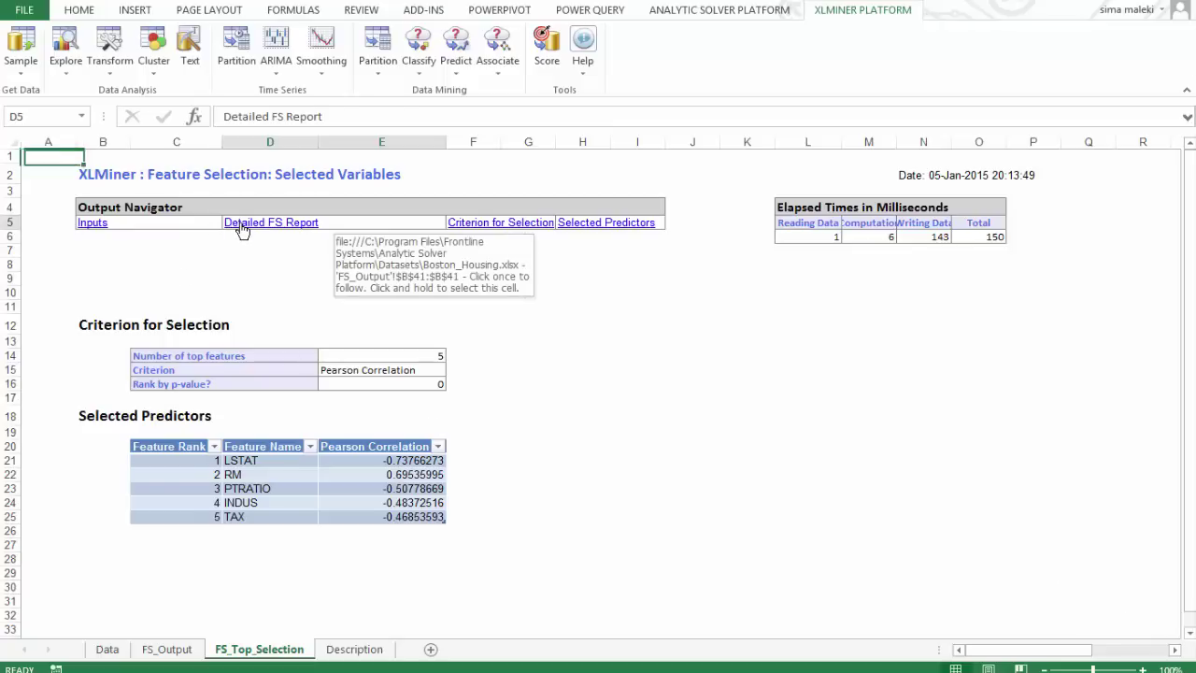
scroll(429, 448, "down", 7)
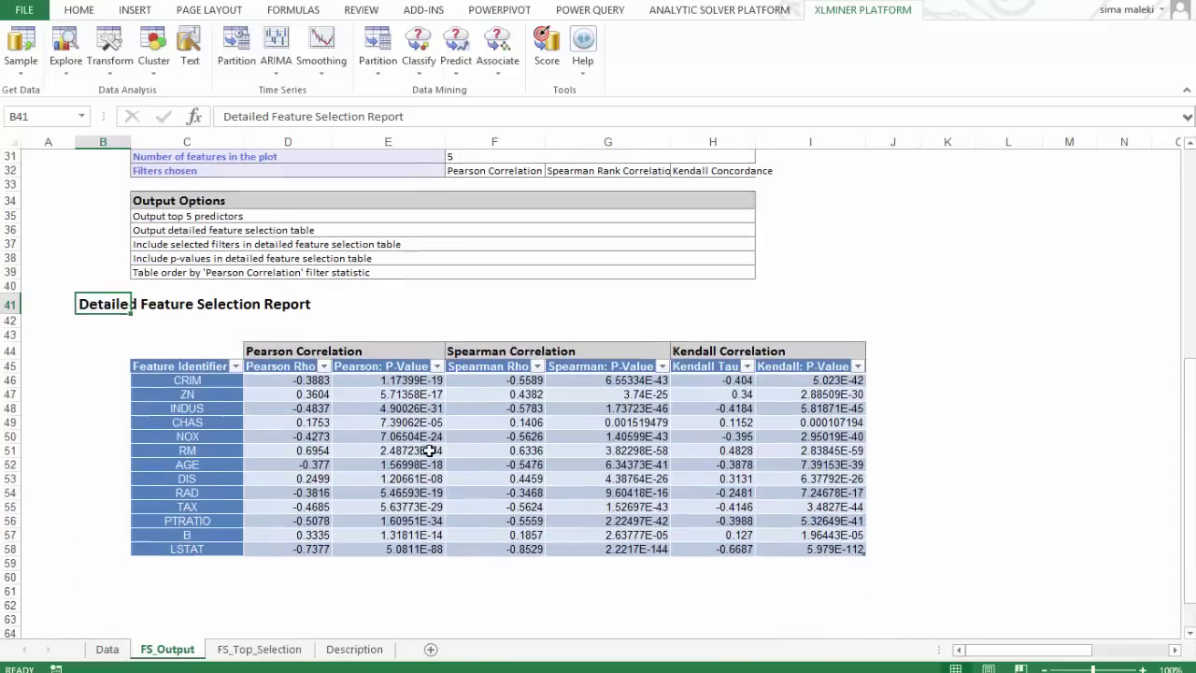
left_click(436, 366)
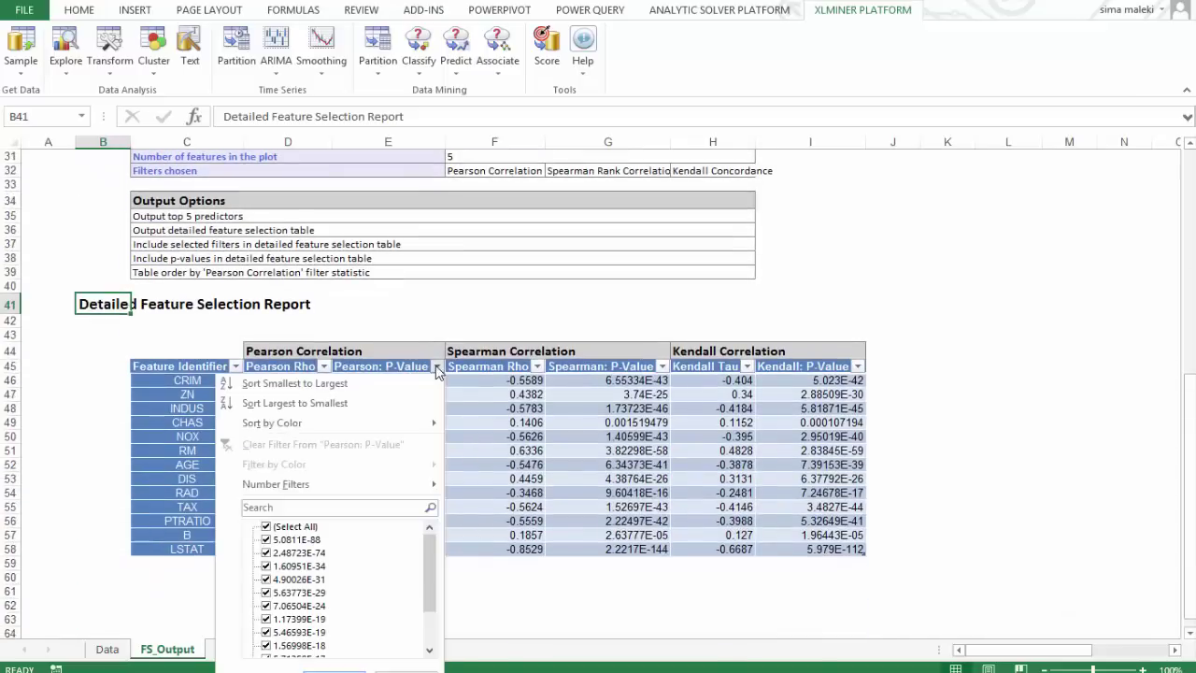
left_click(360, 386)
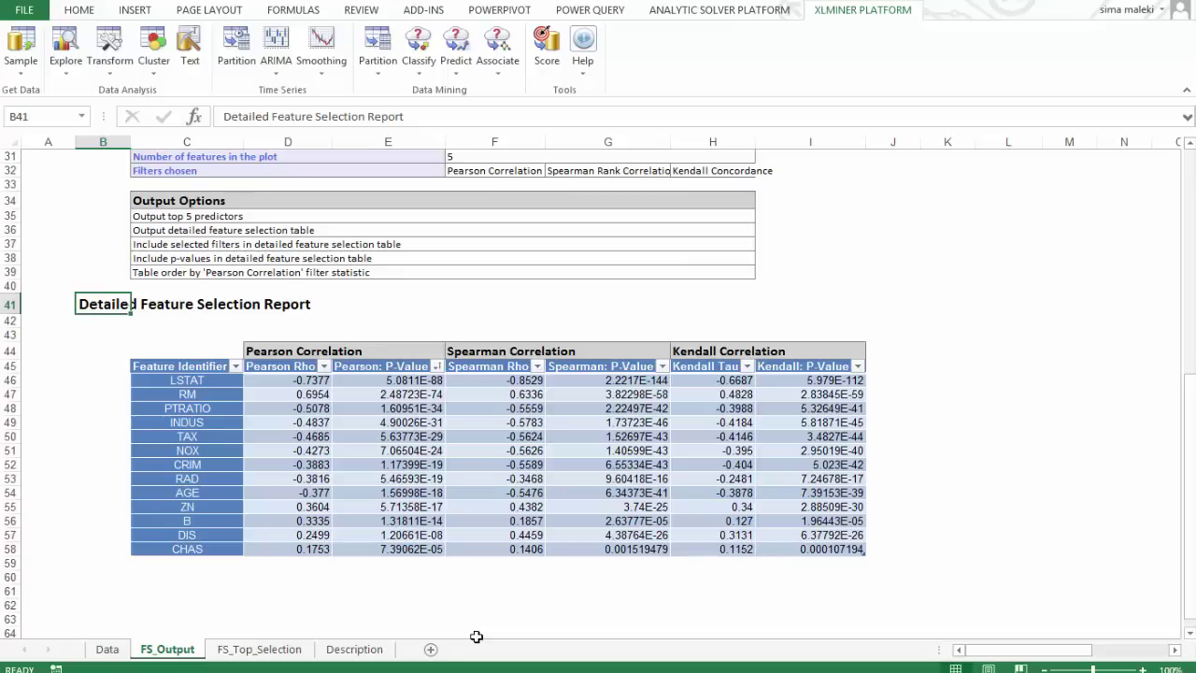
Step: From the Data sheet, standard-partition INDUS, RM, PTRATIO, LSTAT and MEDV into 304 training/202 validation rows
left_click(110, 649)
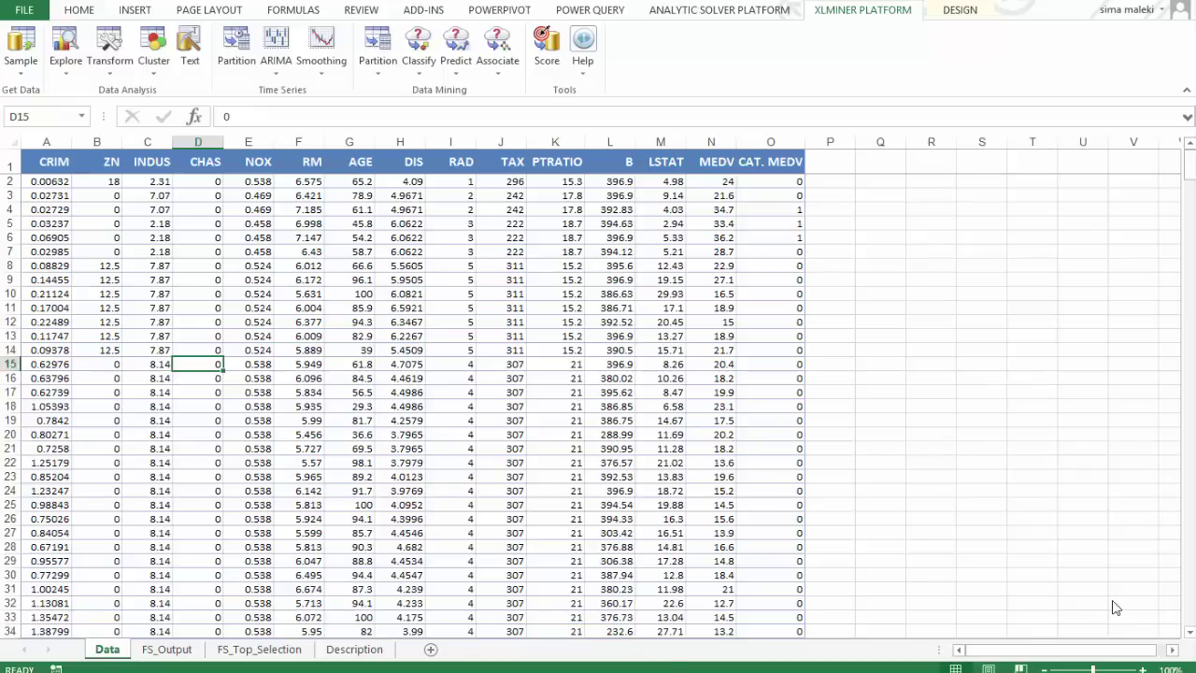
left_click(353, 296)
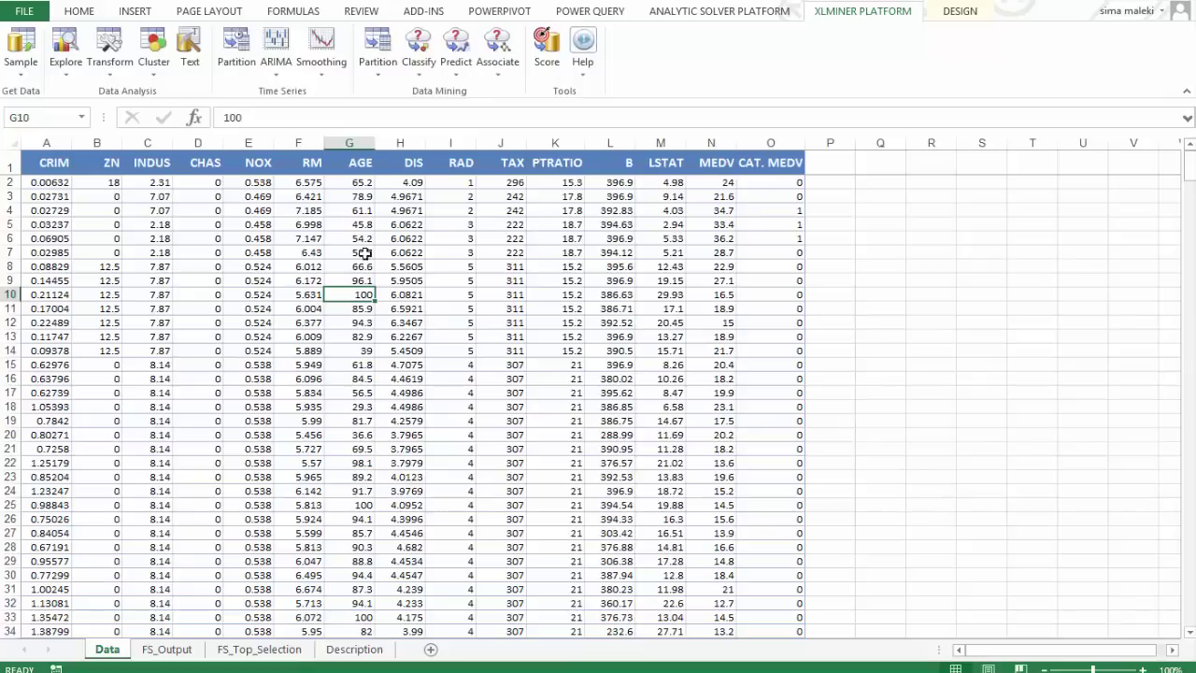
left_click(383, 75)
left_click(393, 101)
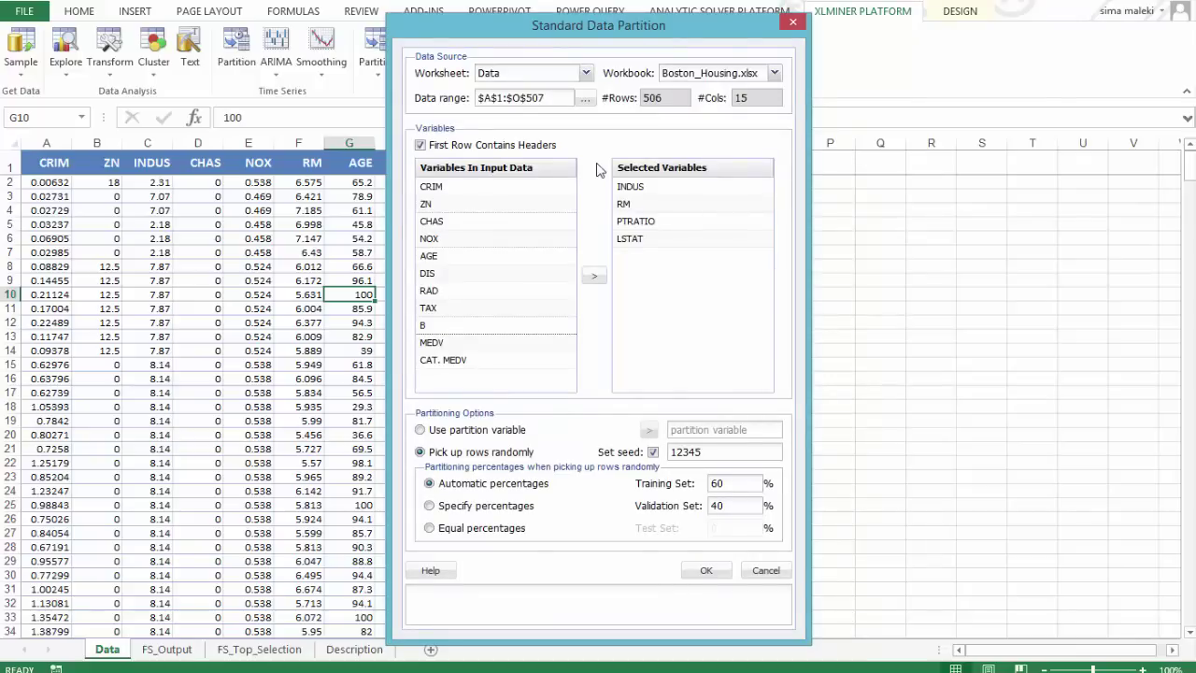
left_click(454, 343)
left_click(593, 276)
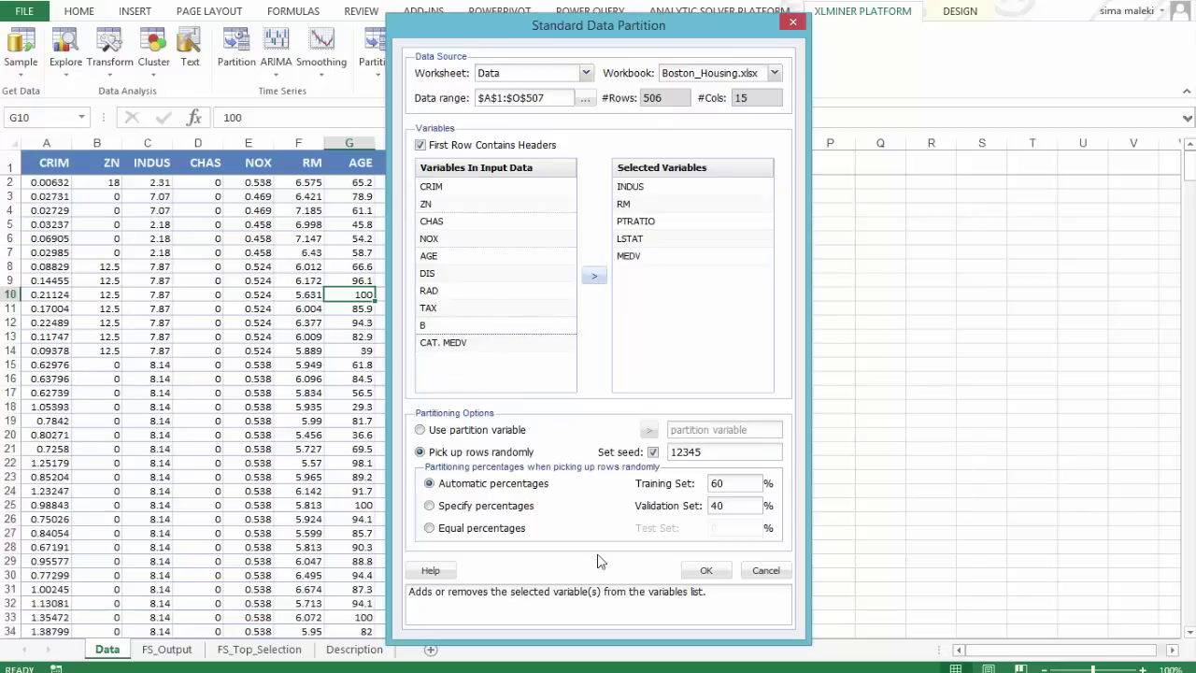
left_click(701, 571)
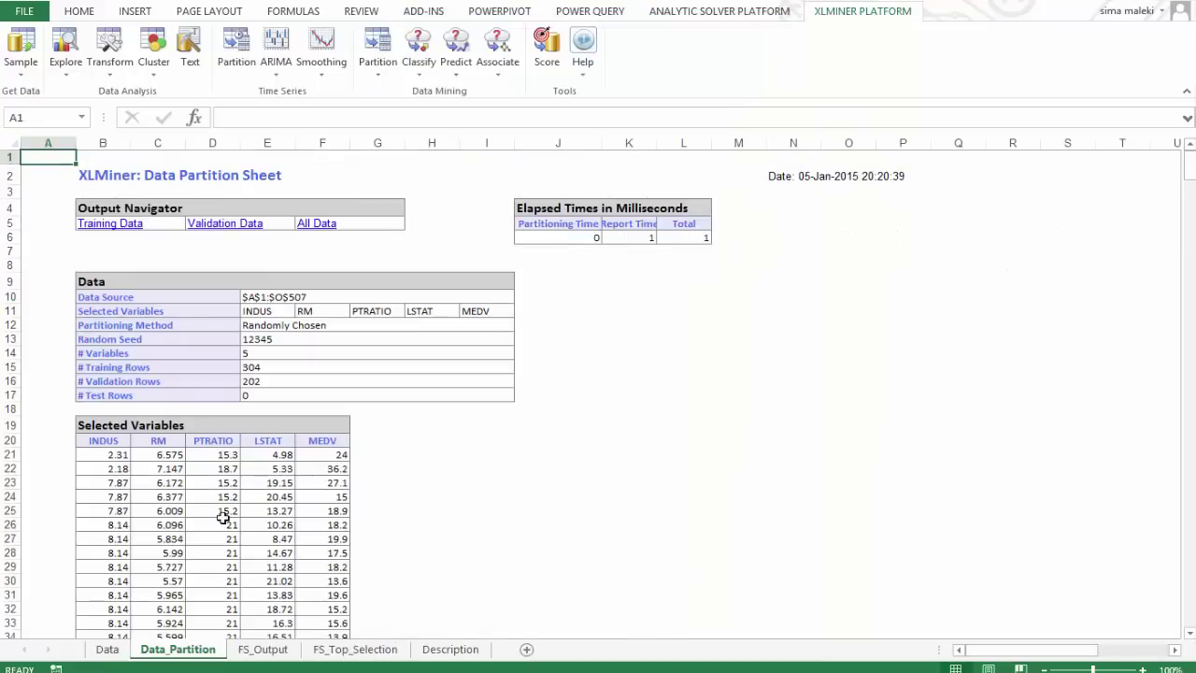
left_click(224, 518)
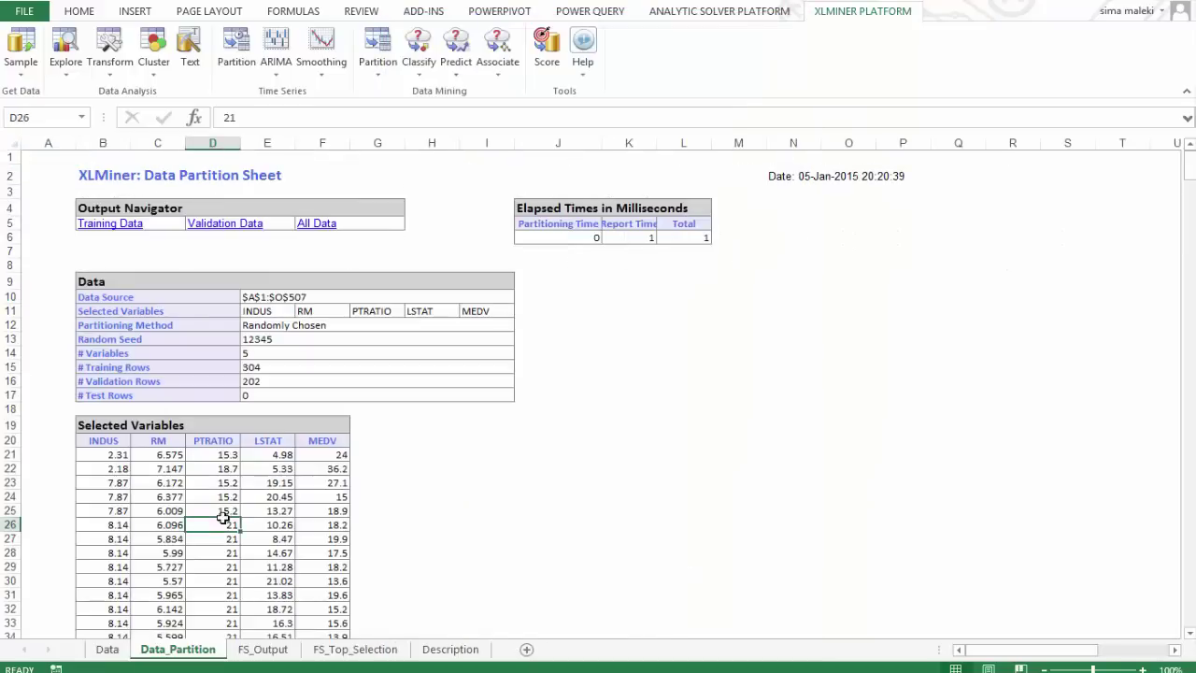
Step: Start Multiple Linear Regression with MEDV as output and INDUS, RM, PTRATIO, LSTAT as predictors
left_click(456, 67)
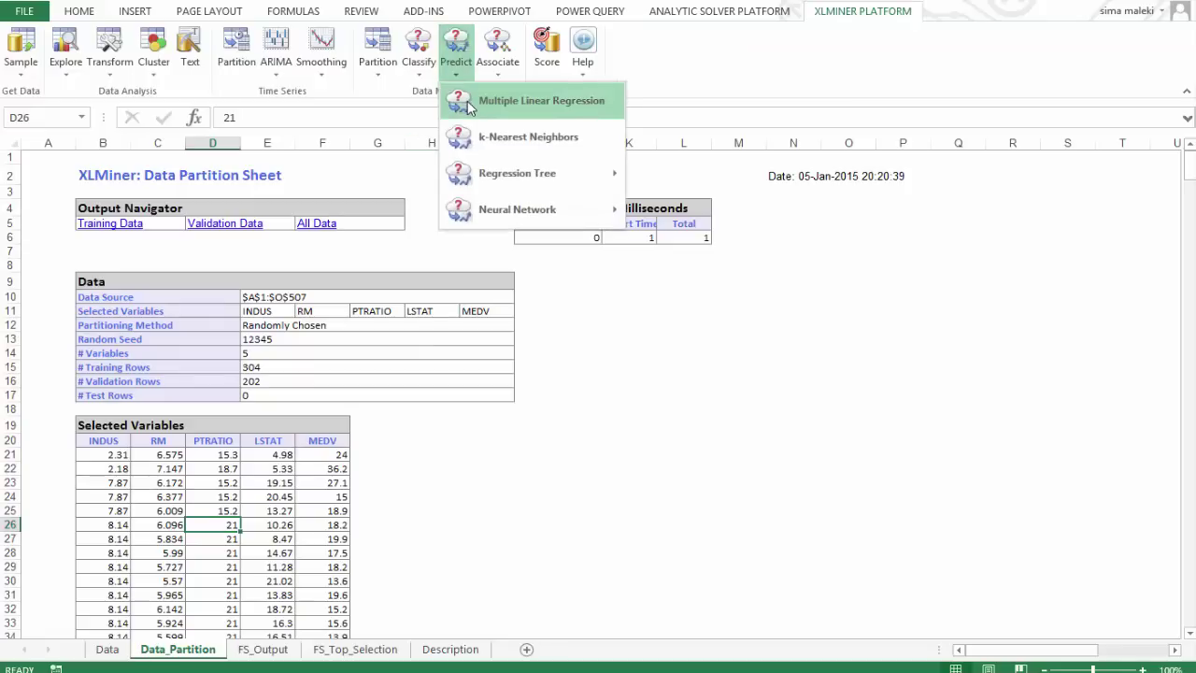
left_click(469, 106)
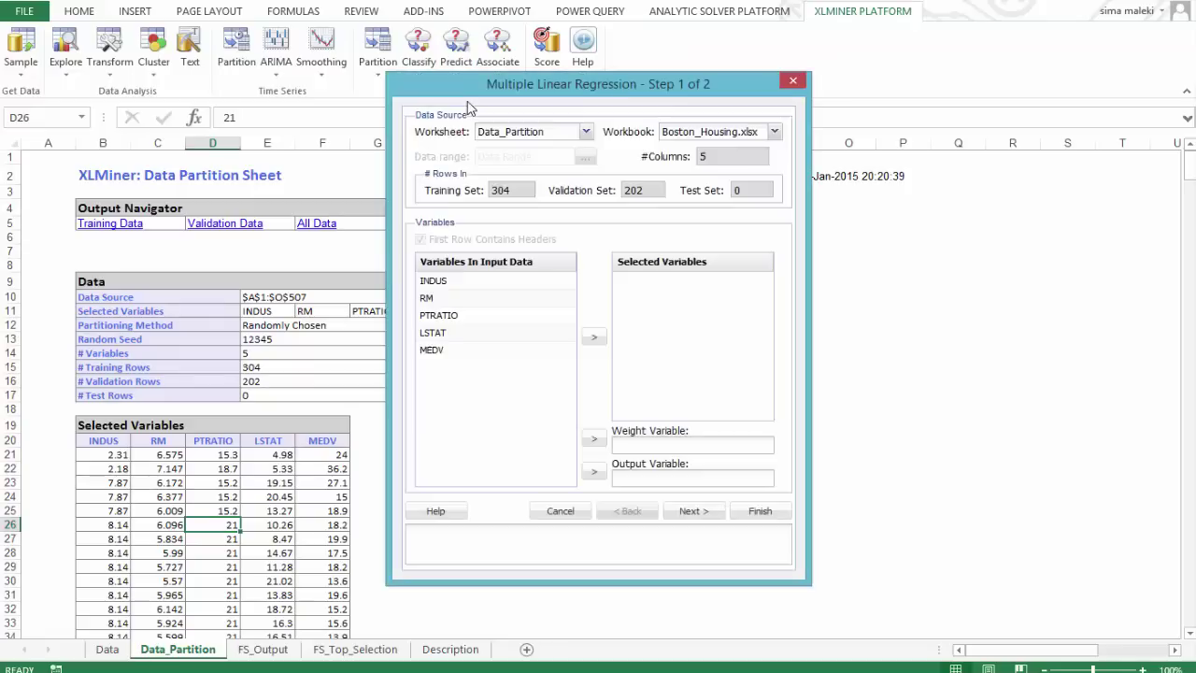
left_click(447, 353)
left_click(591, 472)
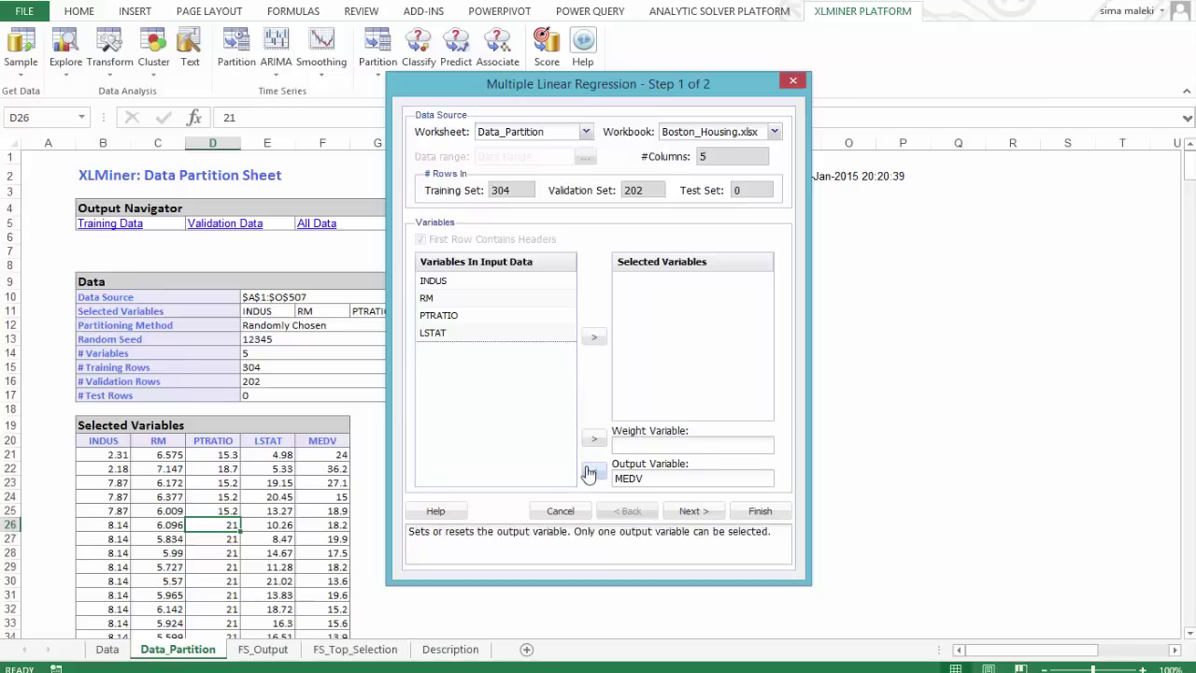
left_click_drag(500, 288, 495, 339)
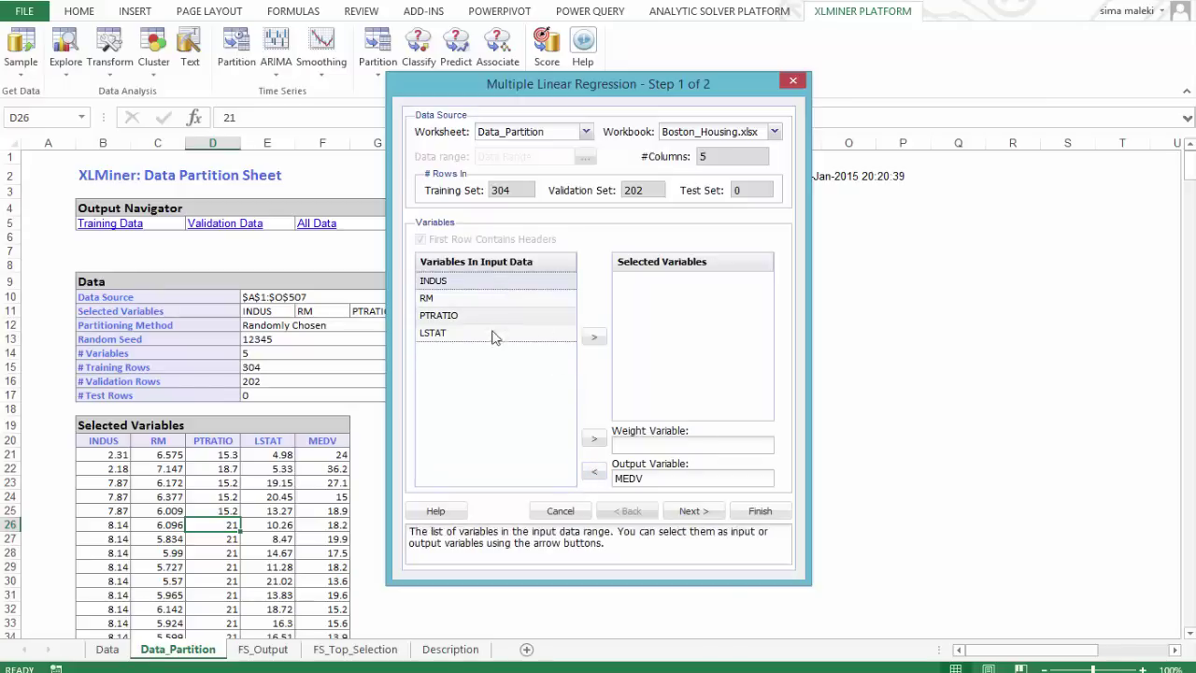
left_click(595, 341)
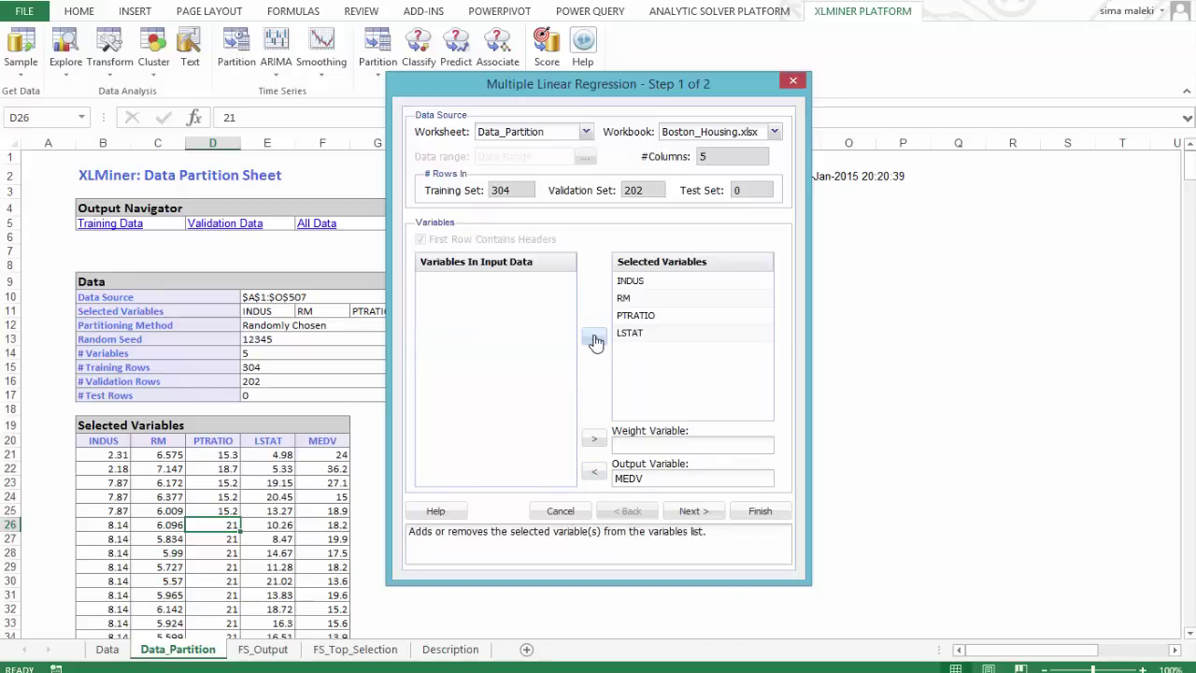
left_click(698, 514)
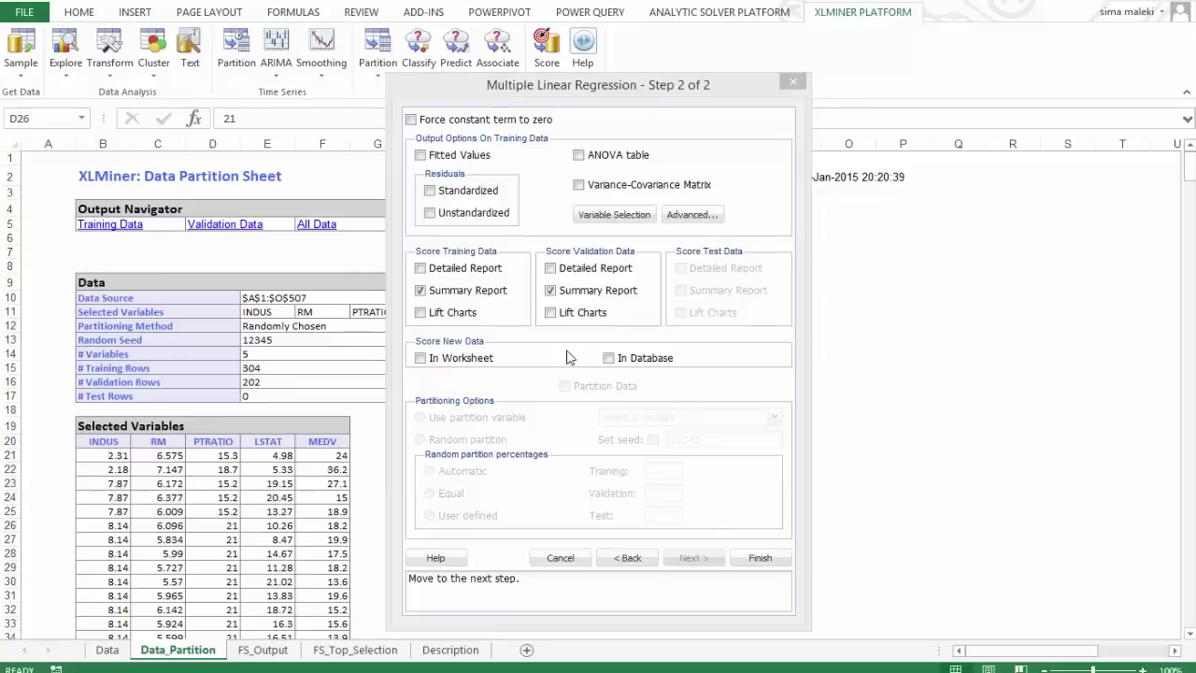
Step: Request detailed reports and lift charts for both training and validation scoring
left_click(420, 268)
left_click(421, 312)
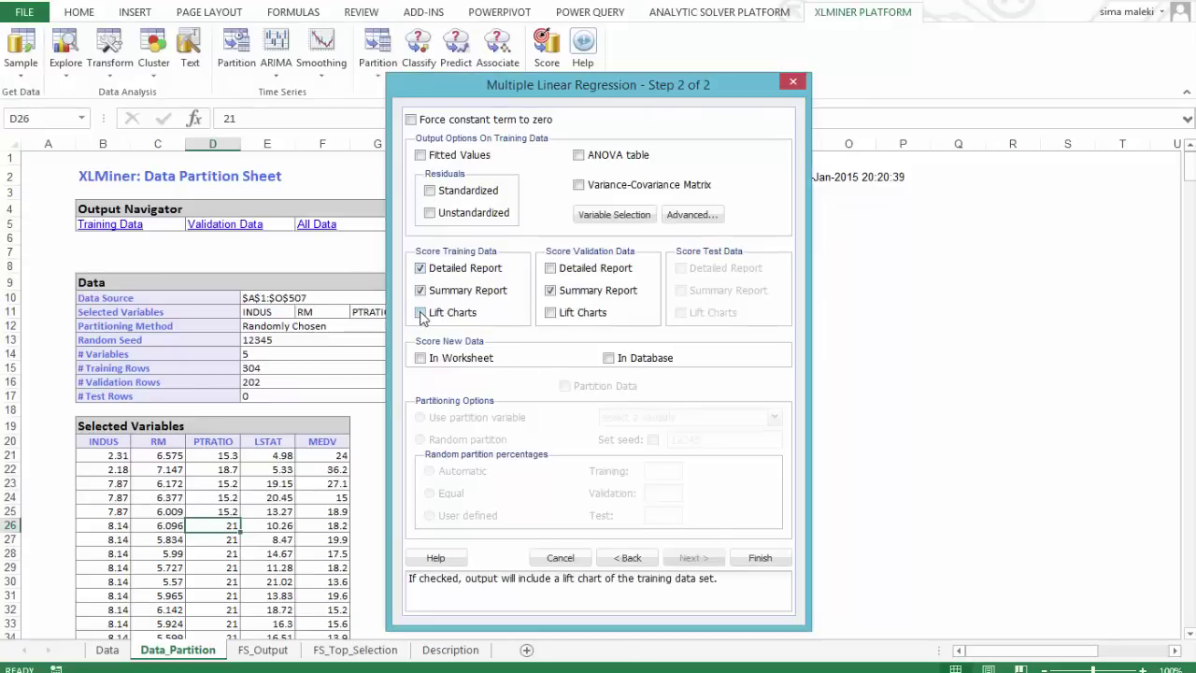
left_click(550, 269)
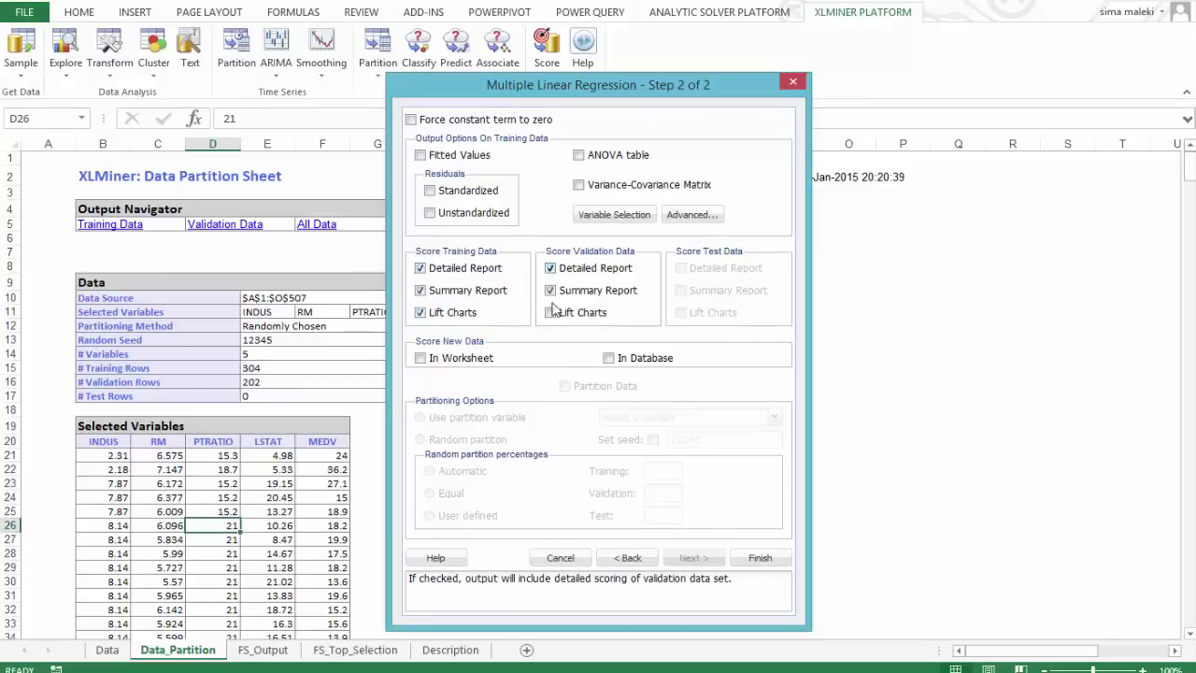
left_click(551, 314)
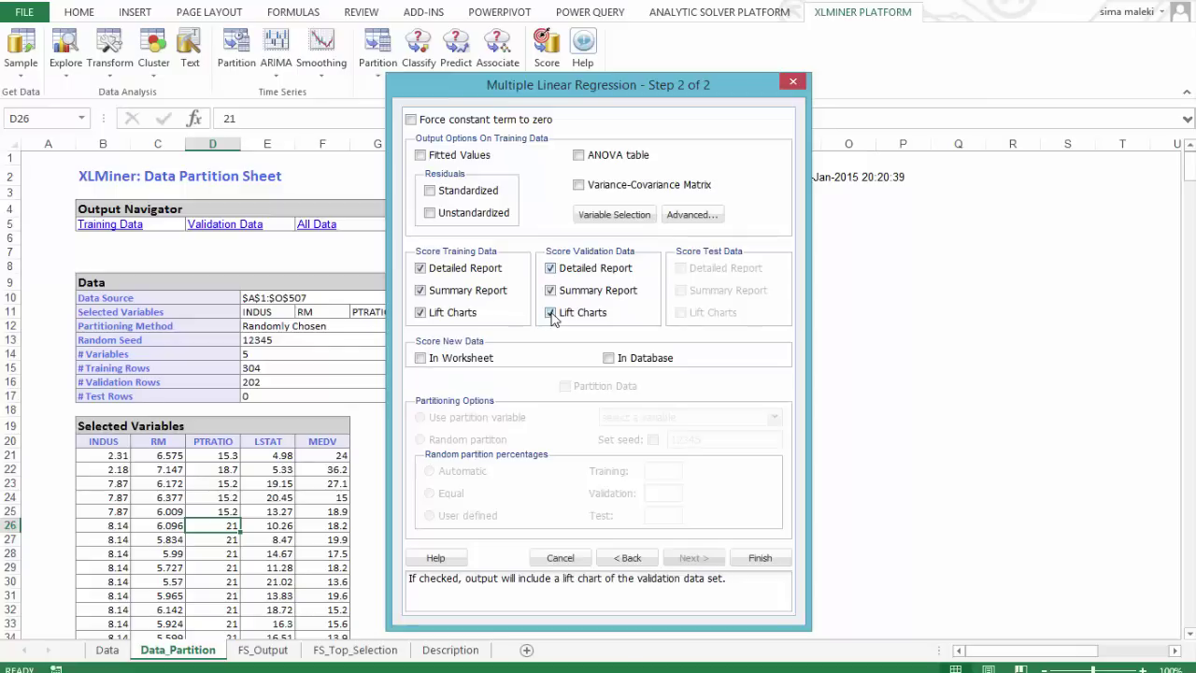
Step: Keep 'Perform variable selection' off and finish running the MEDV regression
left_click(589, 216)
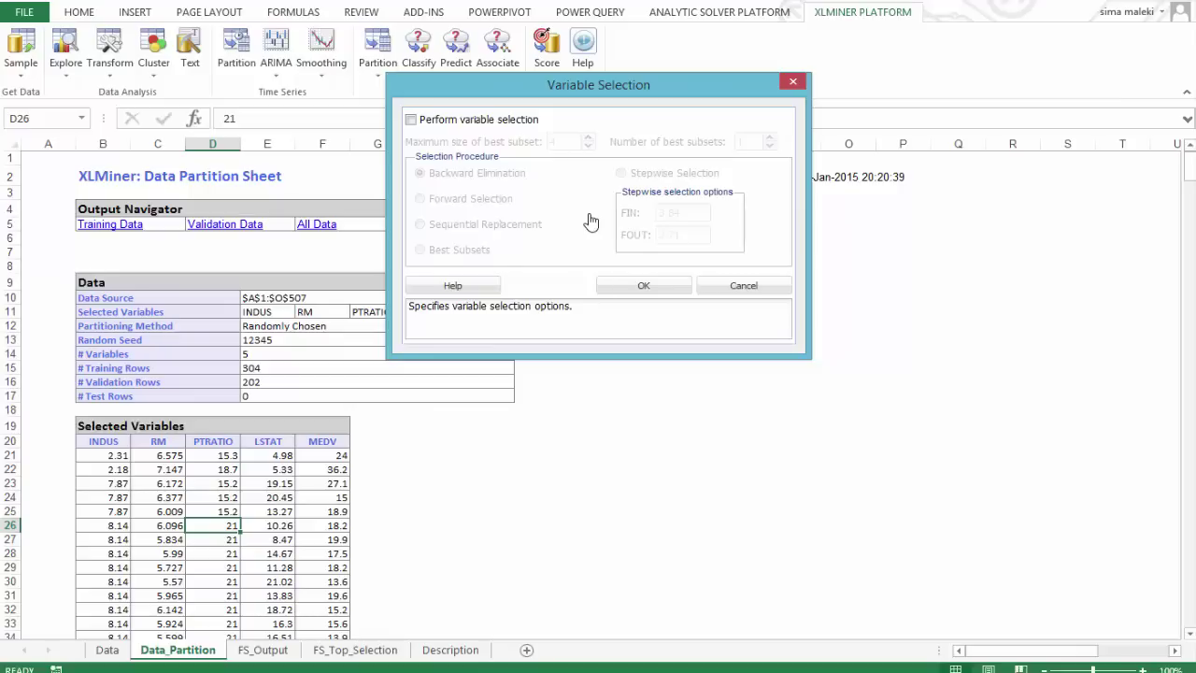
left_click(411, 120)
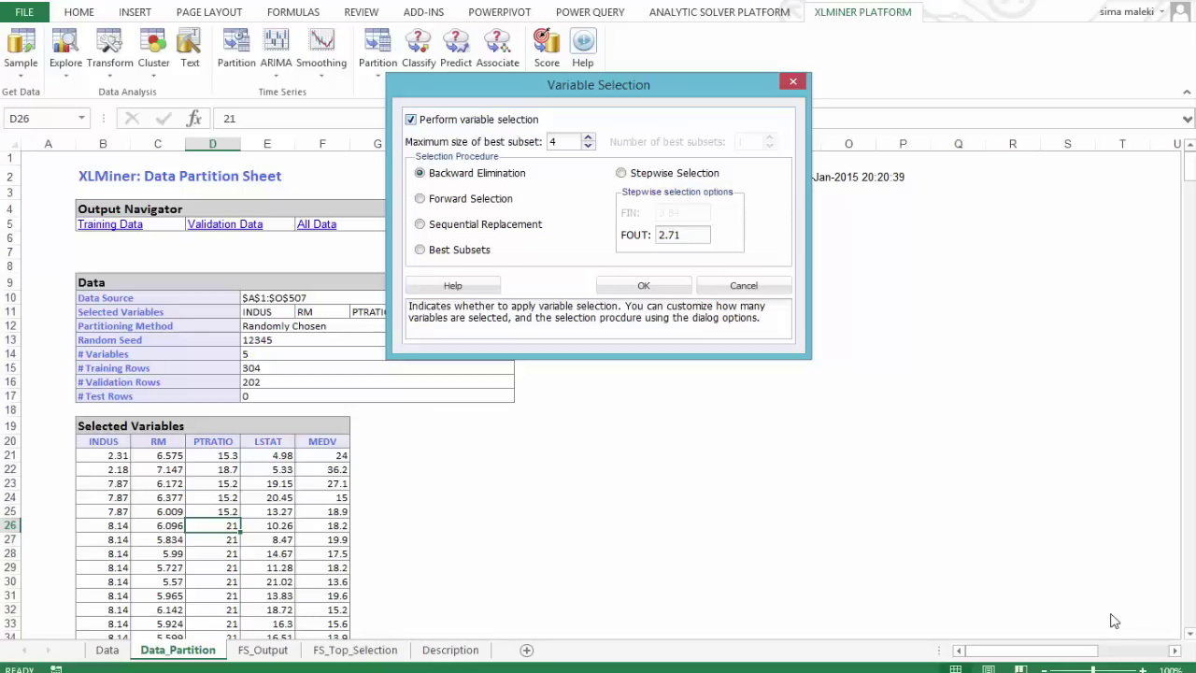
left_click(411, 120)
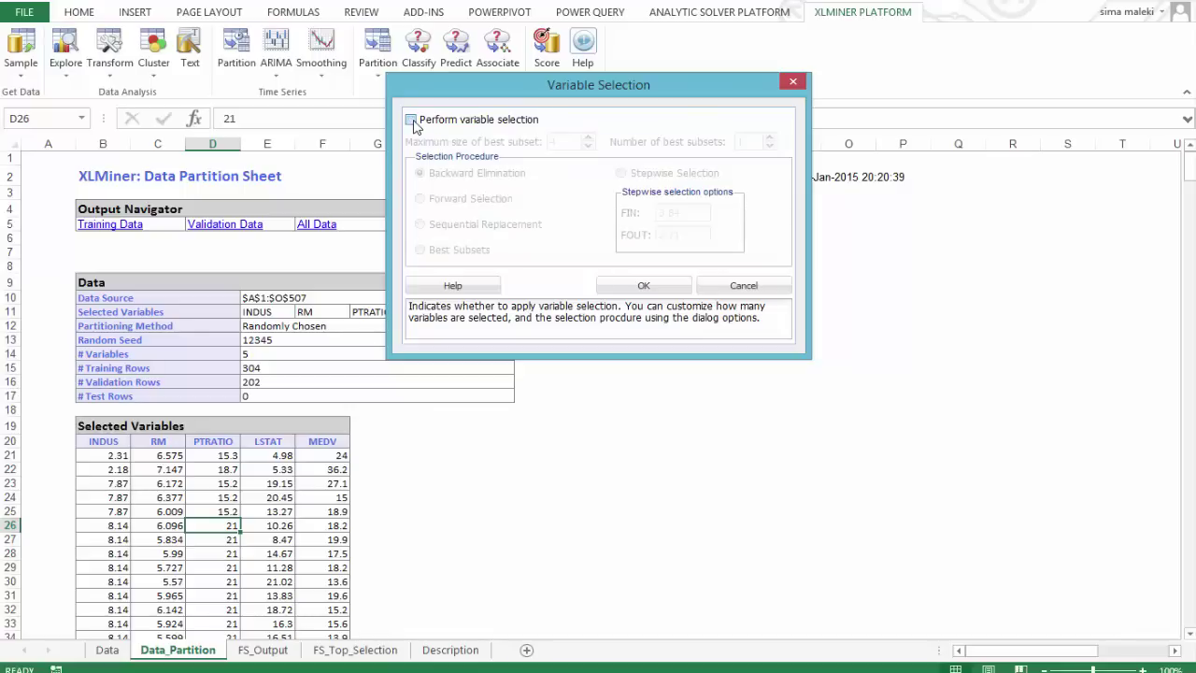
left_click(644, 285)
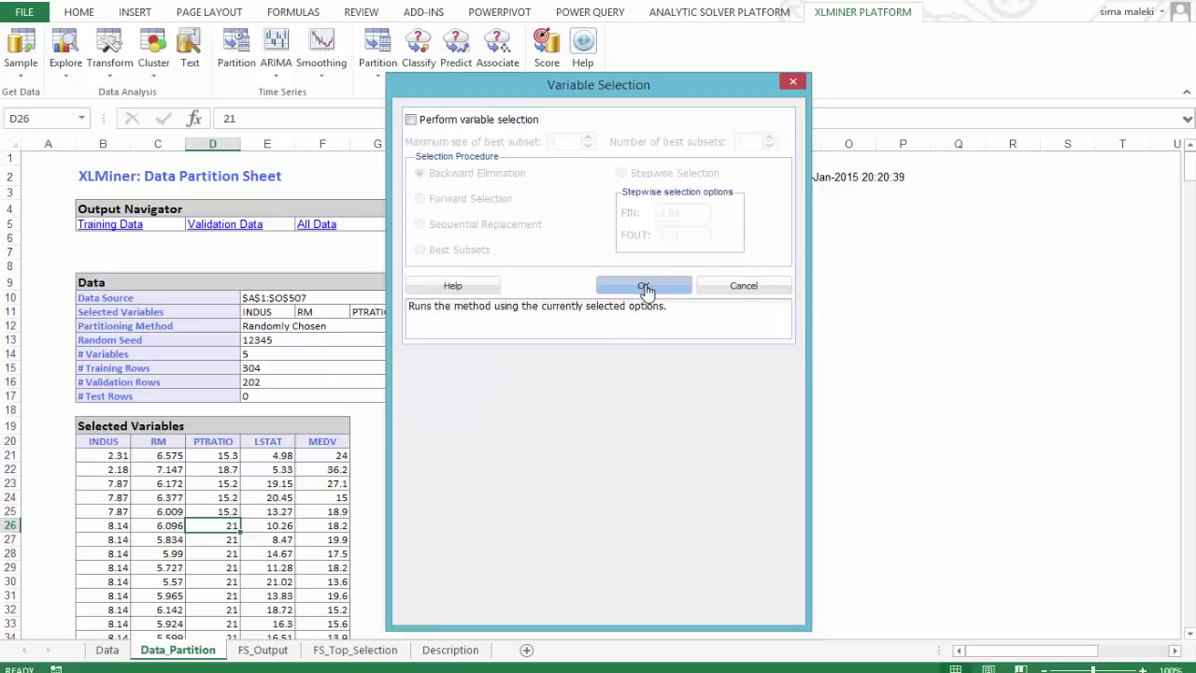
left_click(764, 559)
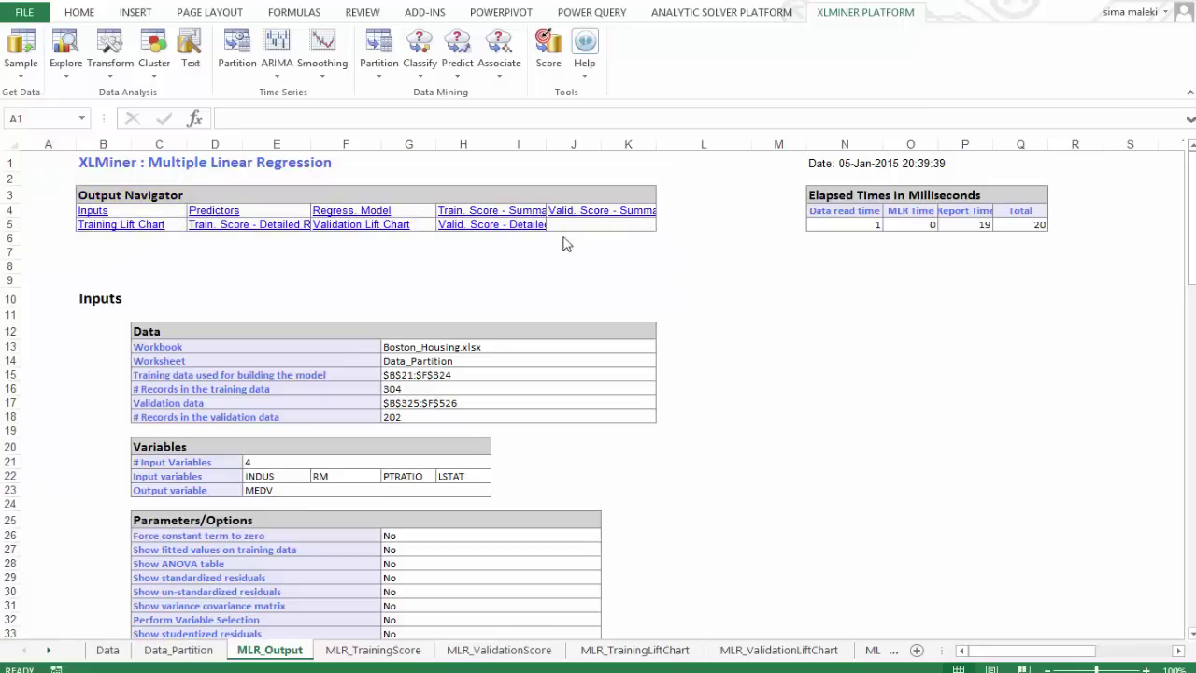
Step: Show the Regression Model and scoring summaries: R² 0.615327, RMS errors 5.669718 and 4.50589
left_click(361, 213)
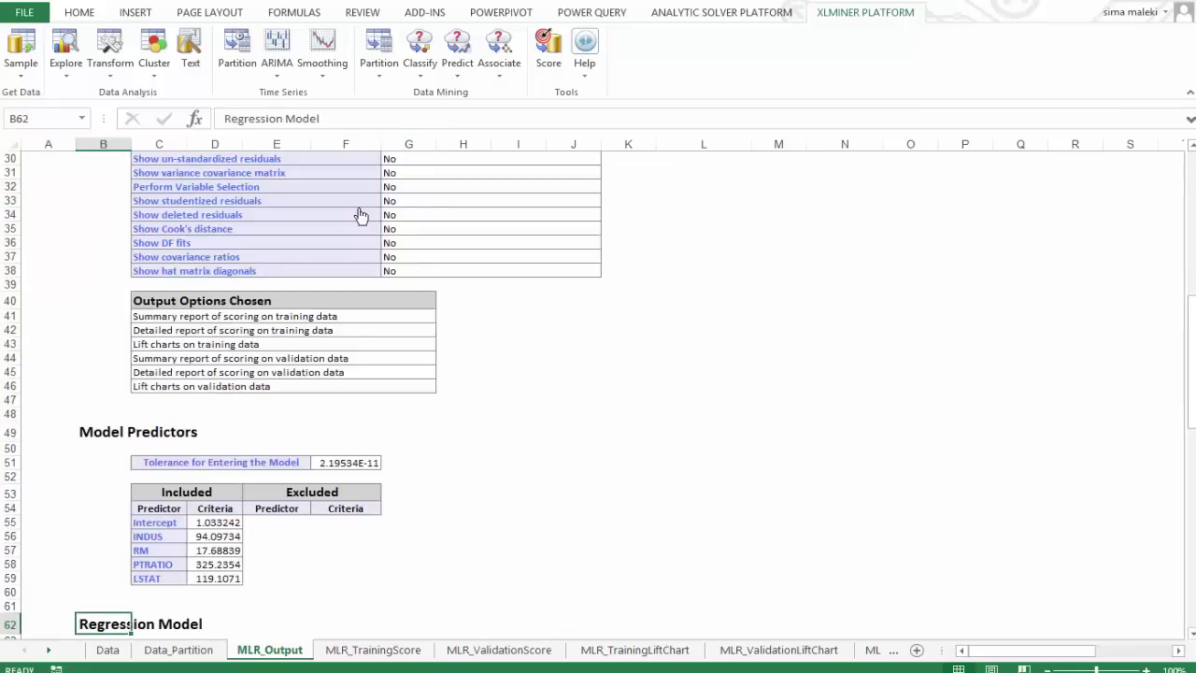
scroll(579, 575, "down", 5)
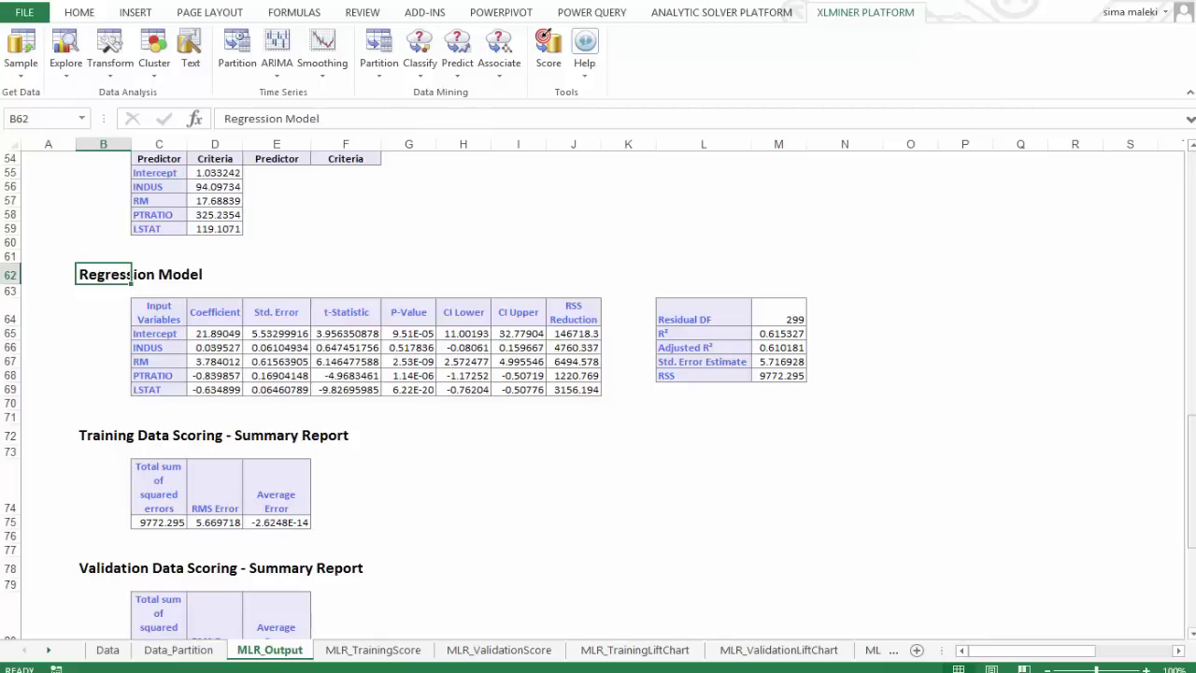
left_click_drag(1190, 519, 1191, 532)
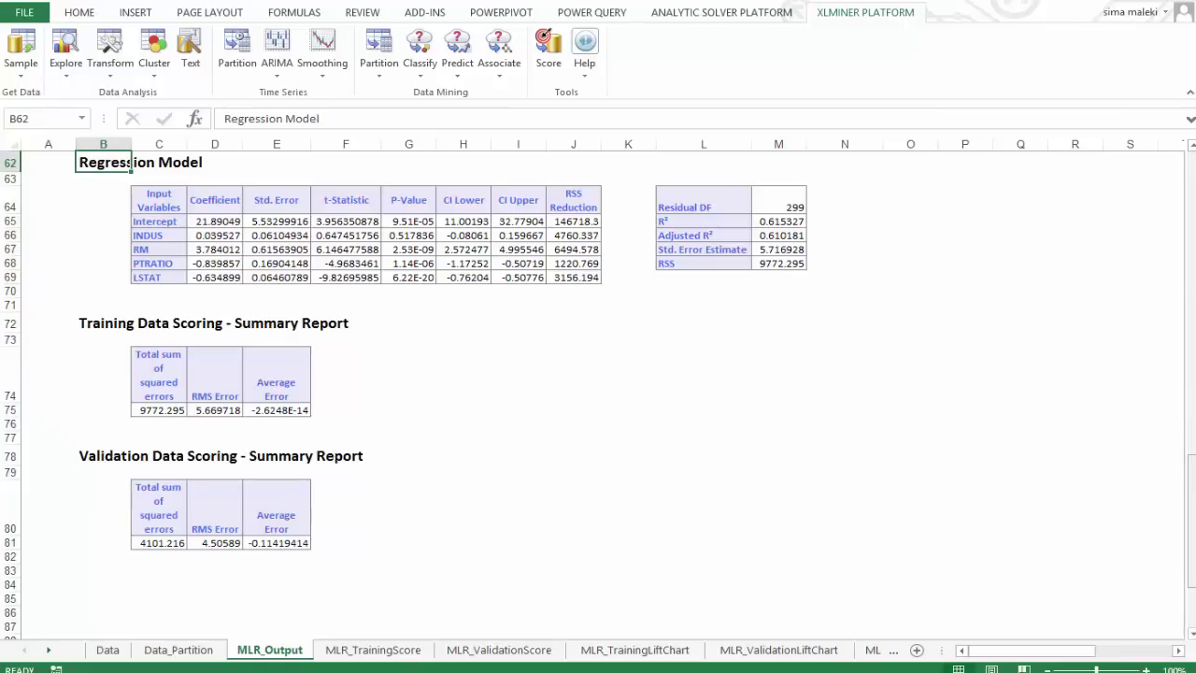
Step: Open the MLR_TrainingScore detailed report, then go back to MLR_Output
scroll(210, 237, "up", 20)
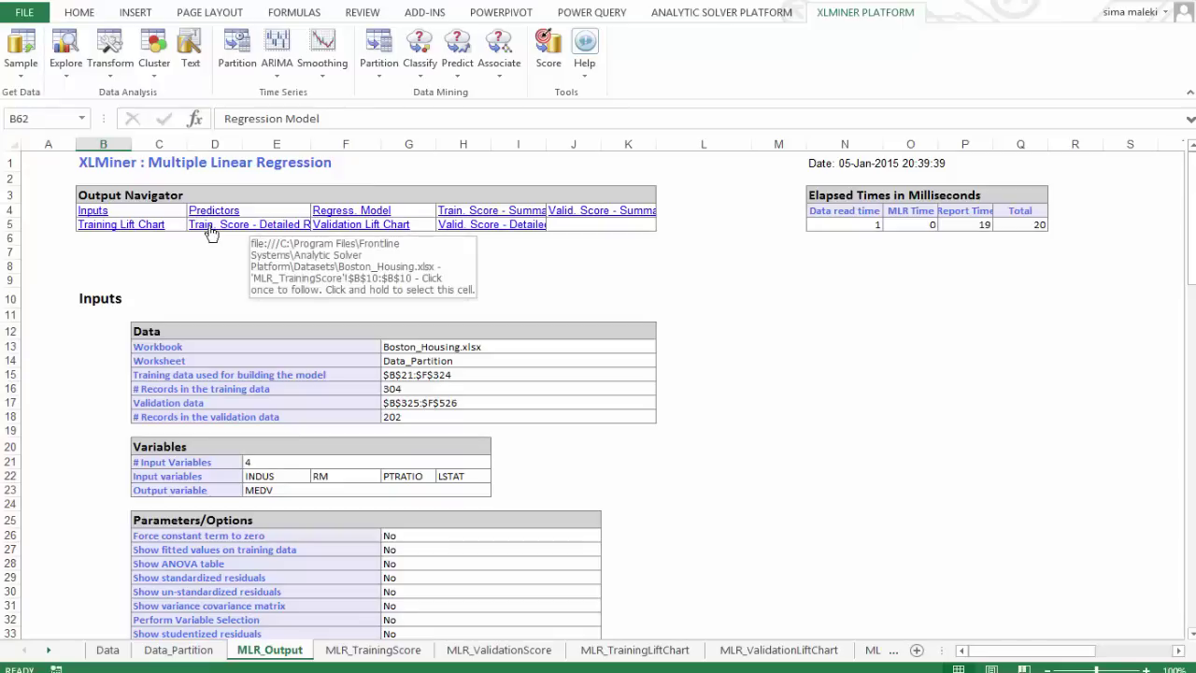
left_click(210, 225)
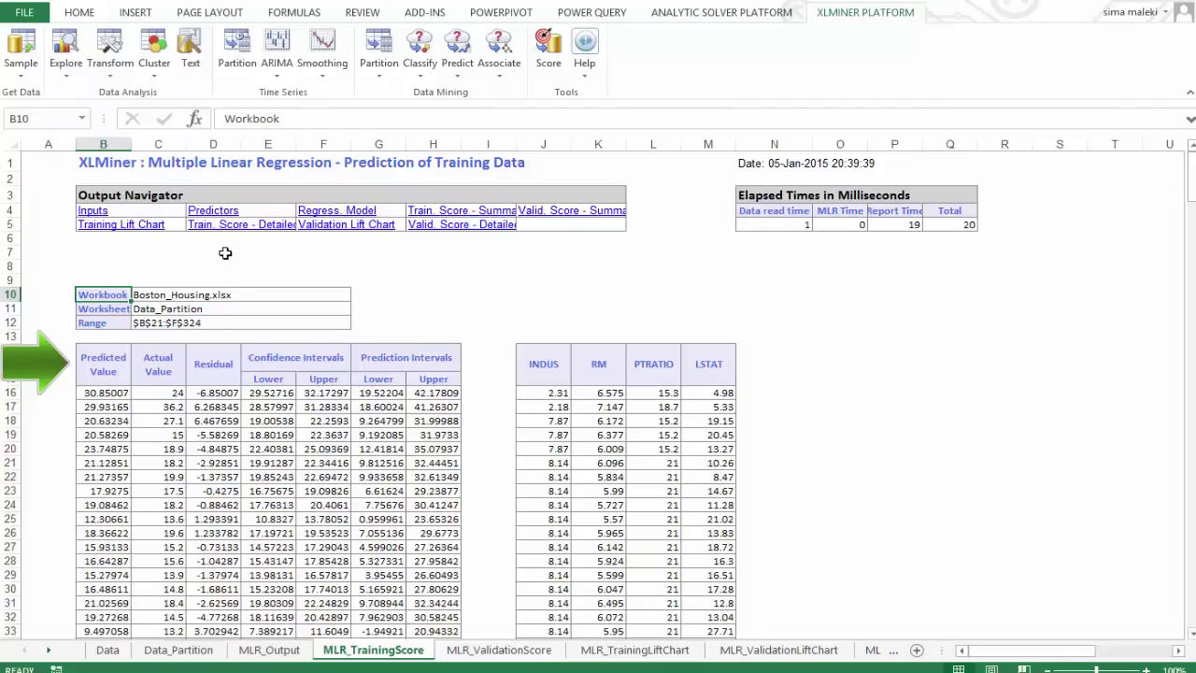
key("ctrl+Page_Up")
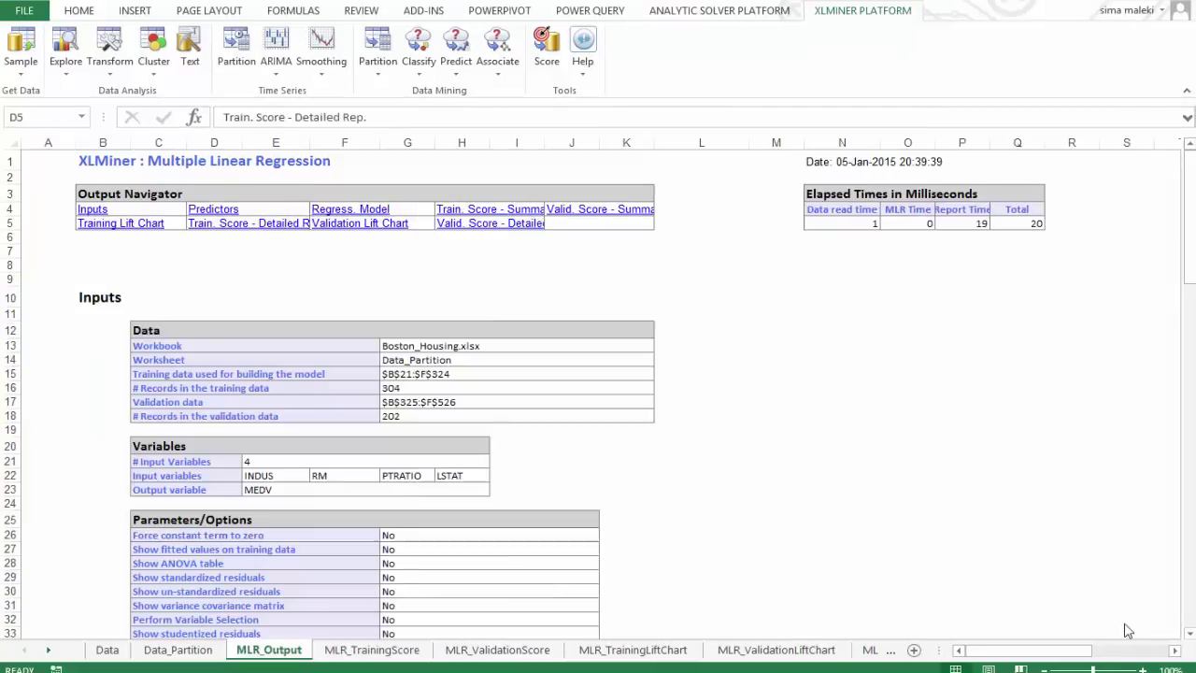
Step: Show the MLR_TrainingLiftChart sheet and select its decile-wise lift chart
left_click(113, 228)
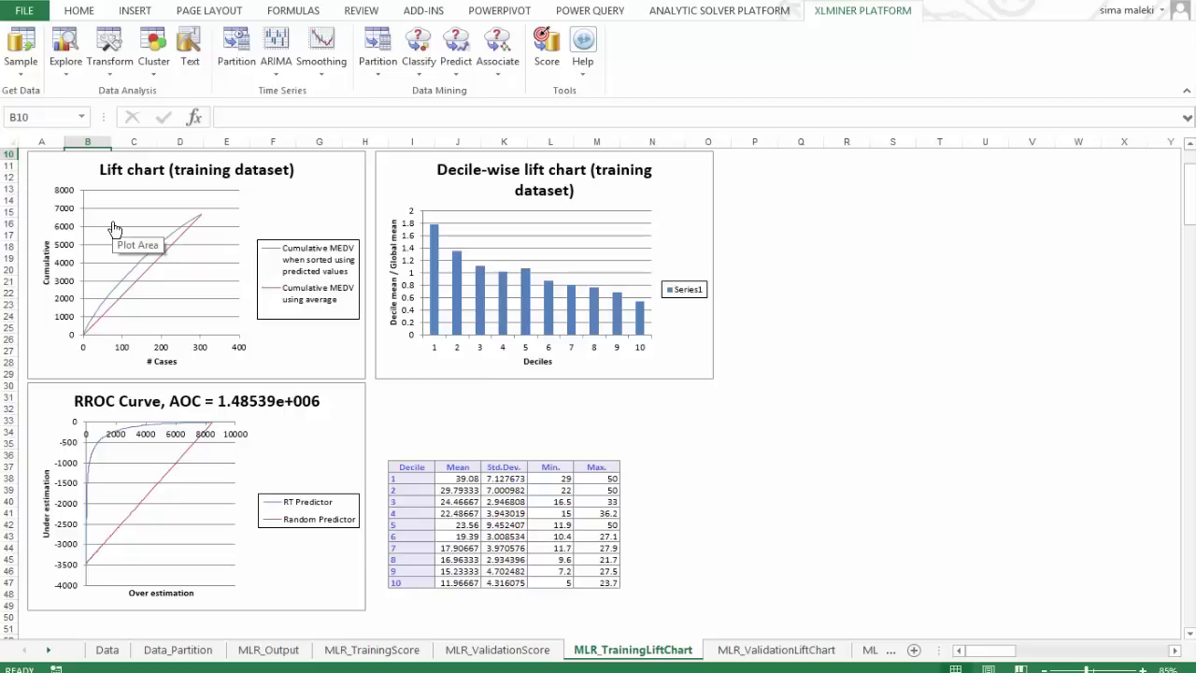
left_click(113, 228)
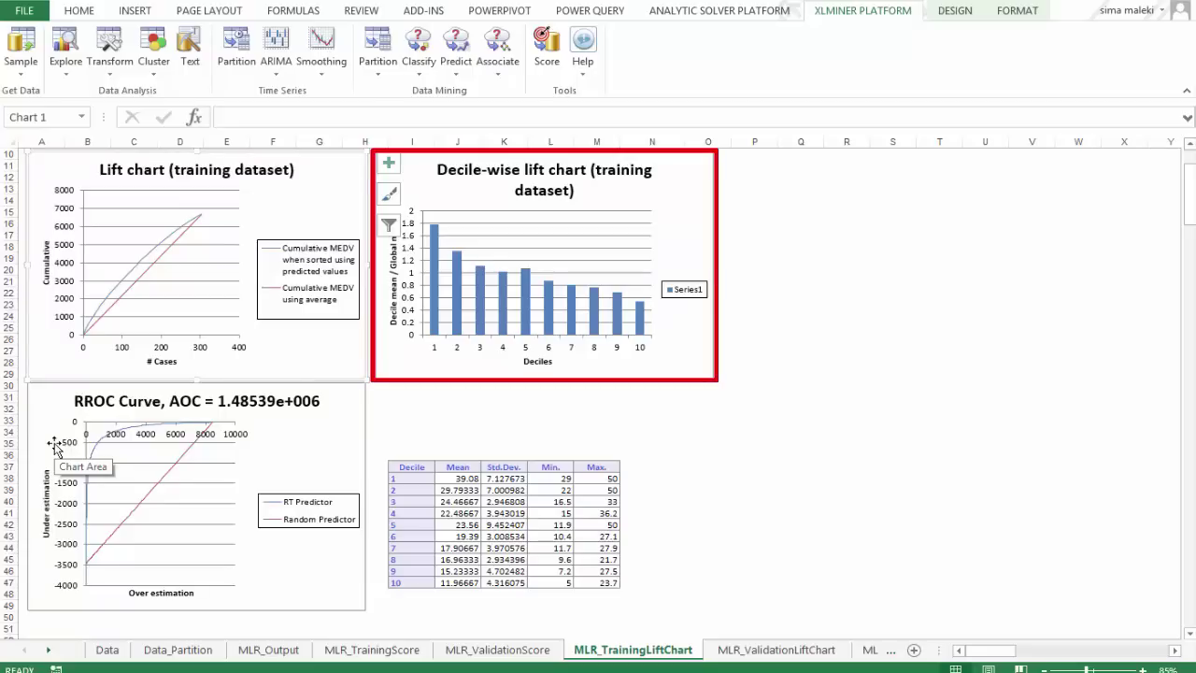
left_click(54, 447)
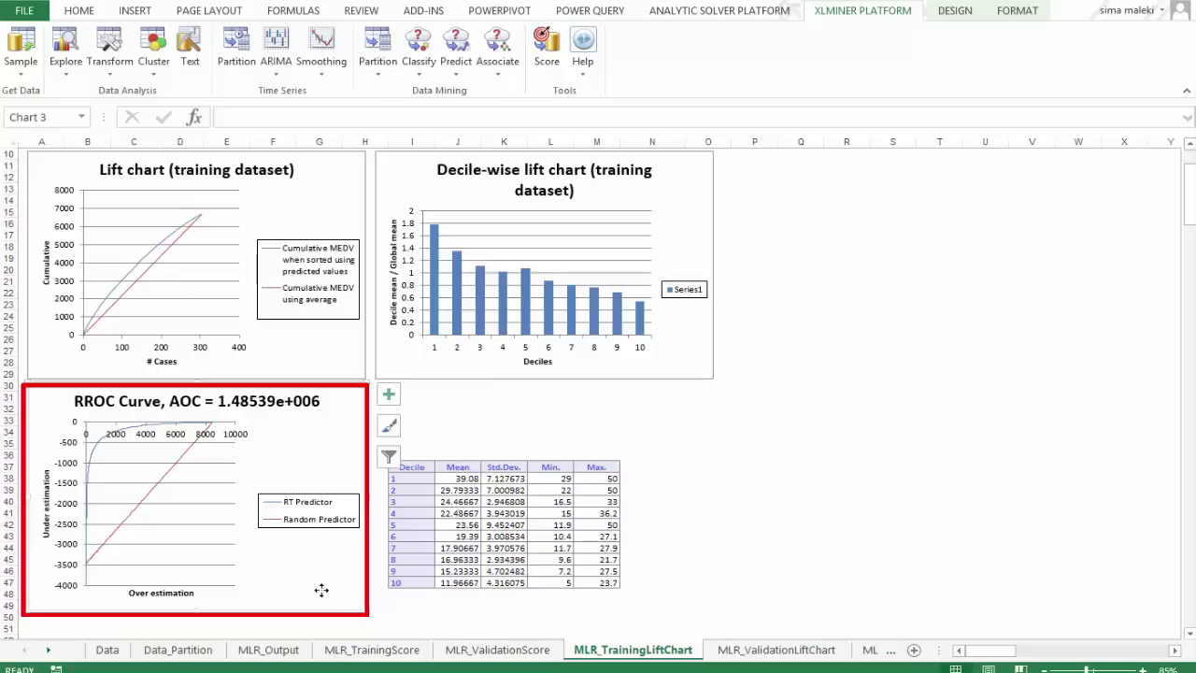
scroll(1190, 211, "up", 3)
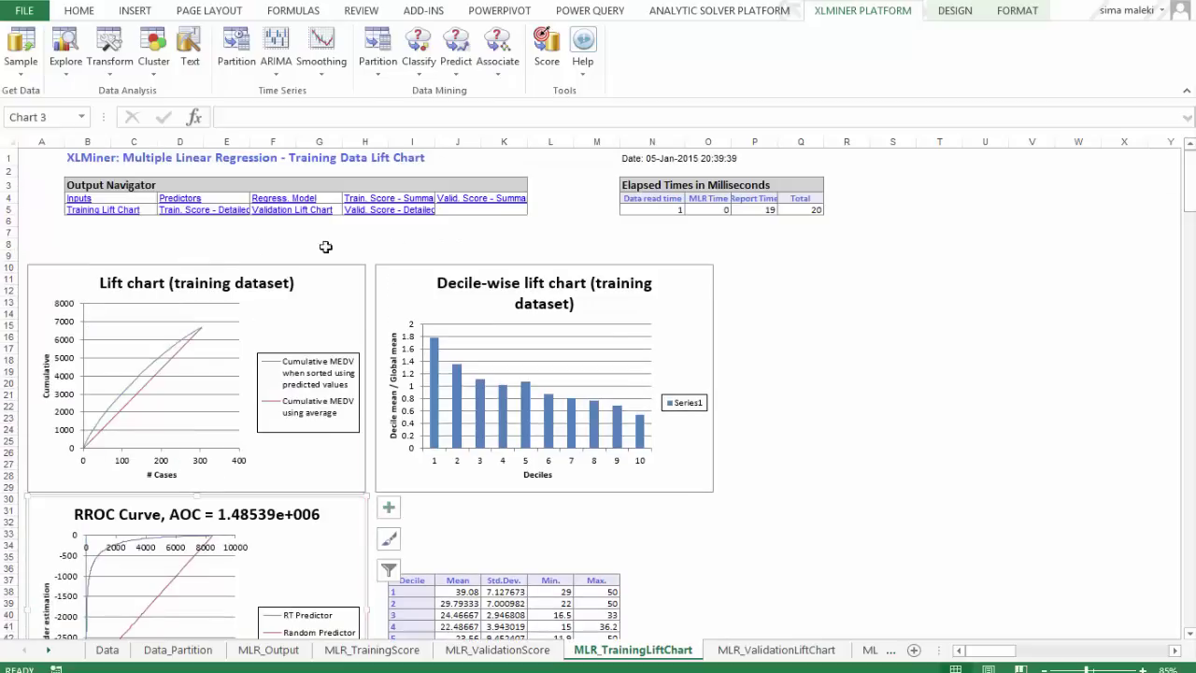
Step: Show the MLR_ValidationLiftChart sheet with its lift, decile-wise and RROC (AOC 413957) charts
left_click(282, 220)
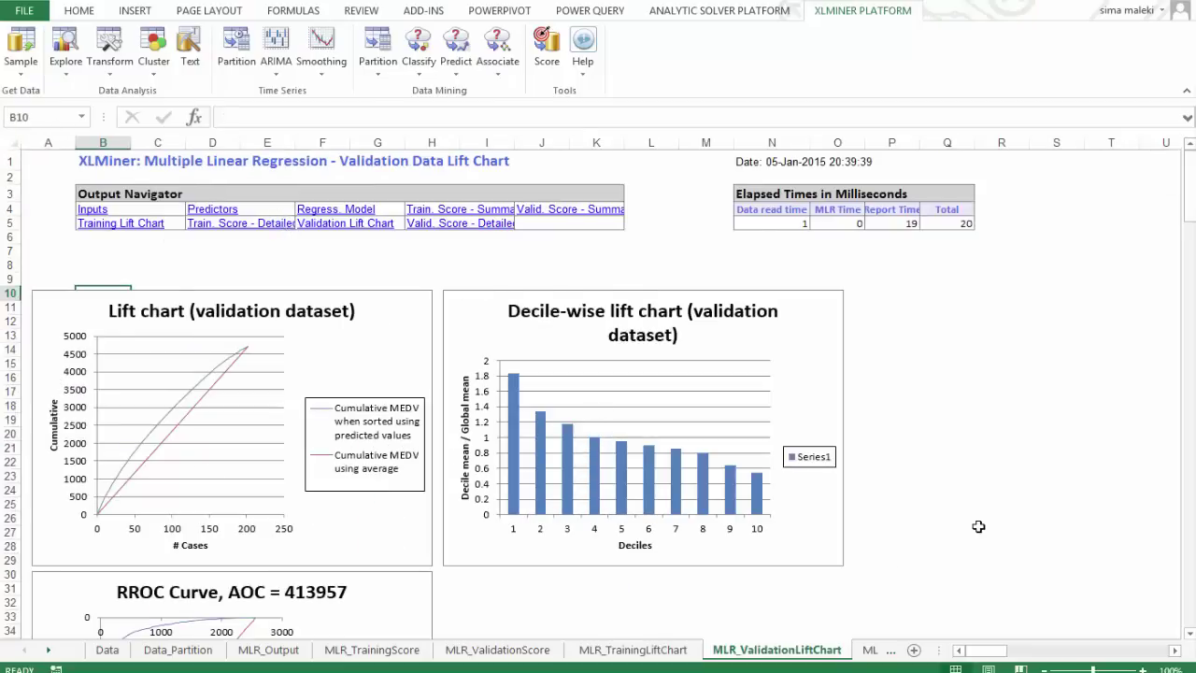
scroll(978, 526, "down", 2)
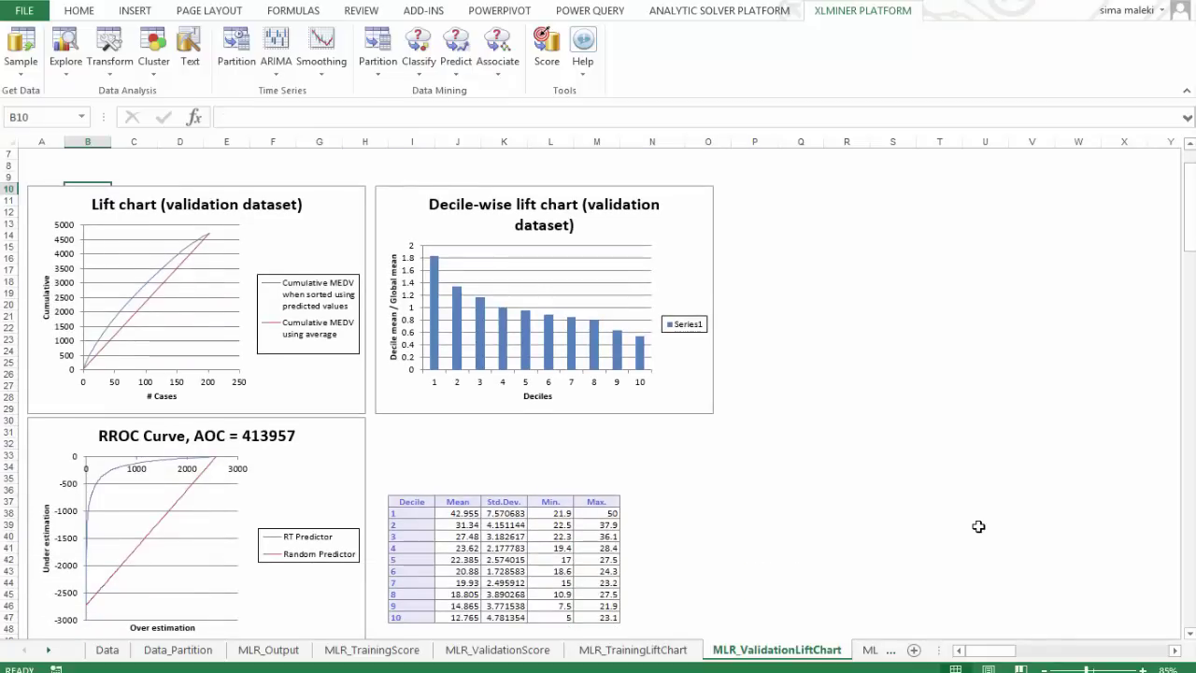